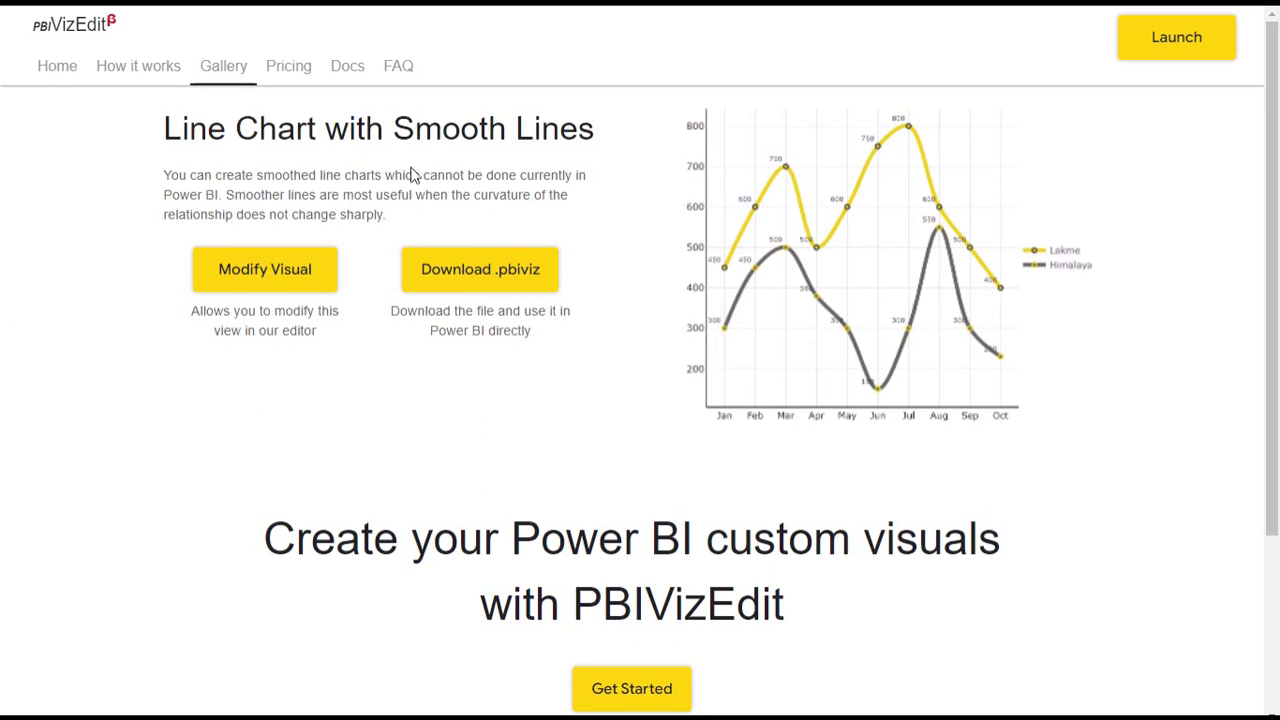
Step: Launch Modify Visual on the Line Chart with Smooth Lines gallery page
left_click(278, 266)
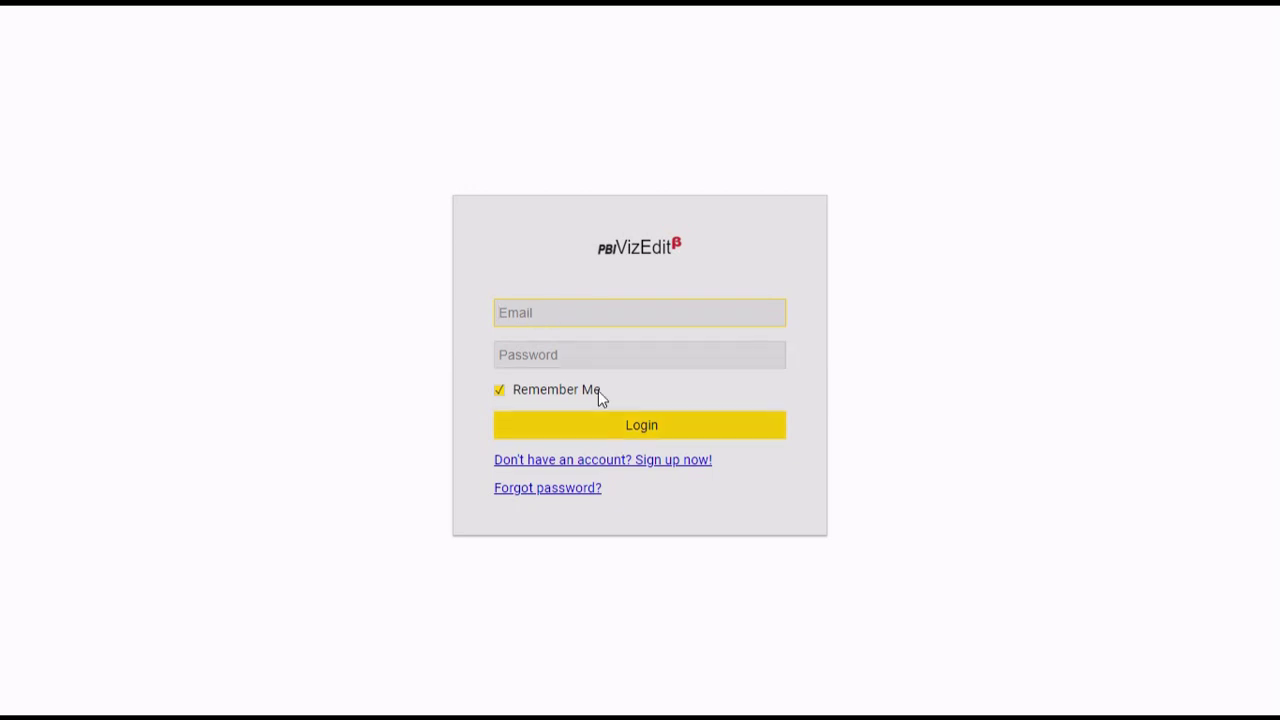
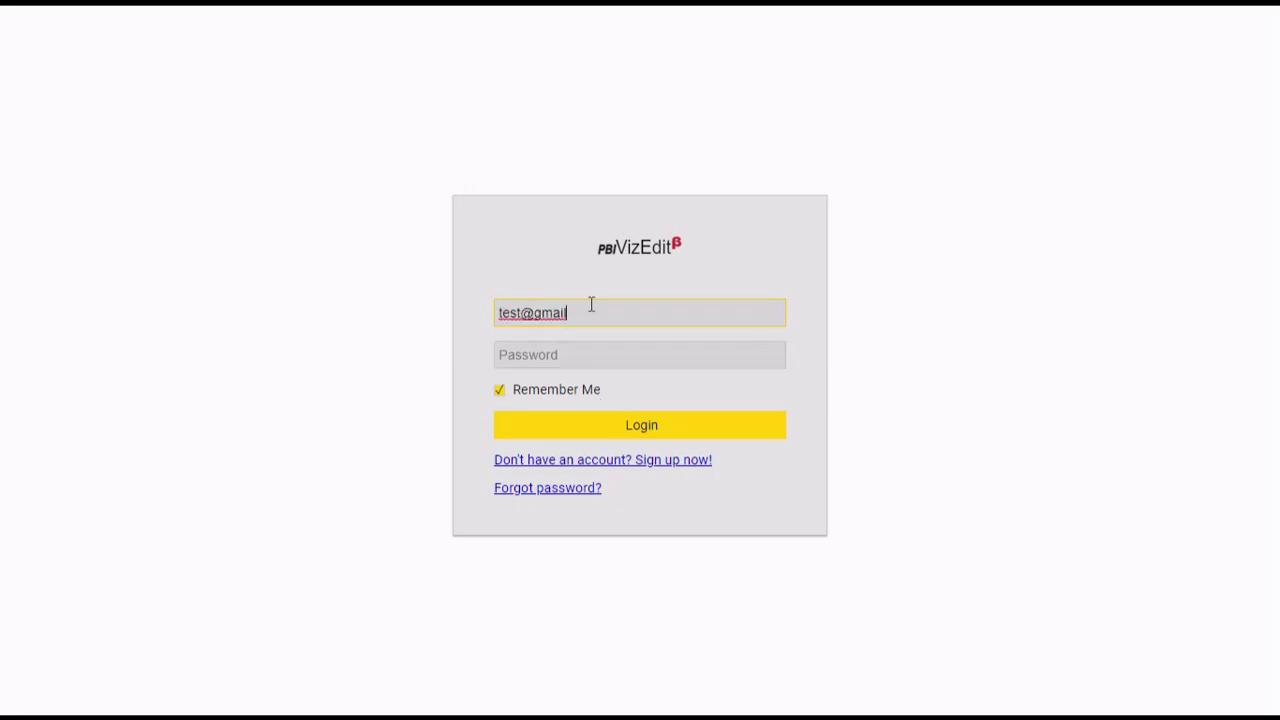
Step: Log in with the account email and password, then browse the Visual Editors Library
left_click(601, 355)
type("test123456")
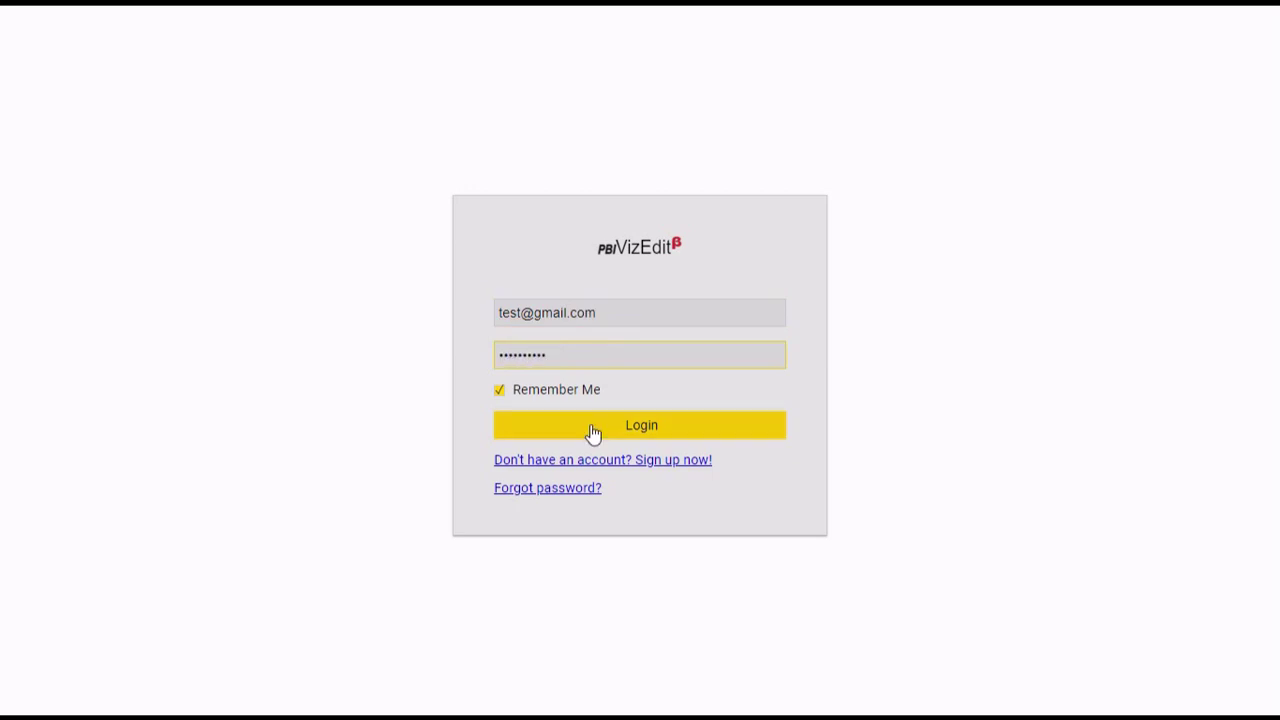
left_click(593, 432)
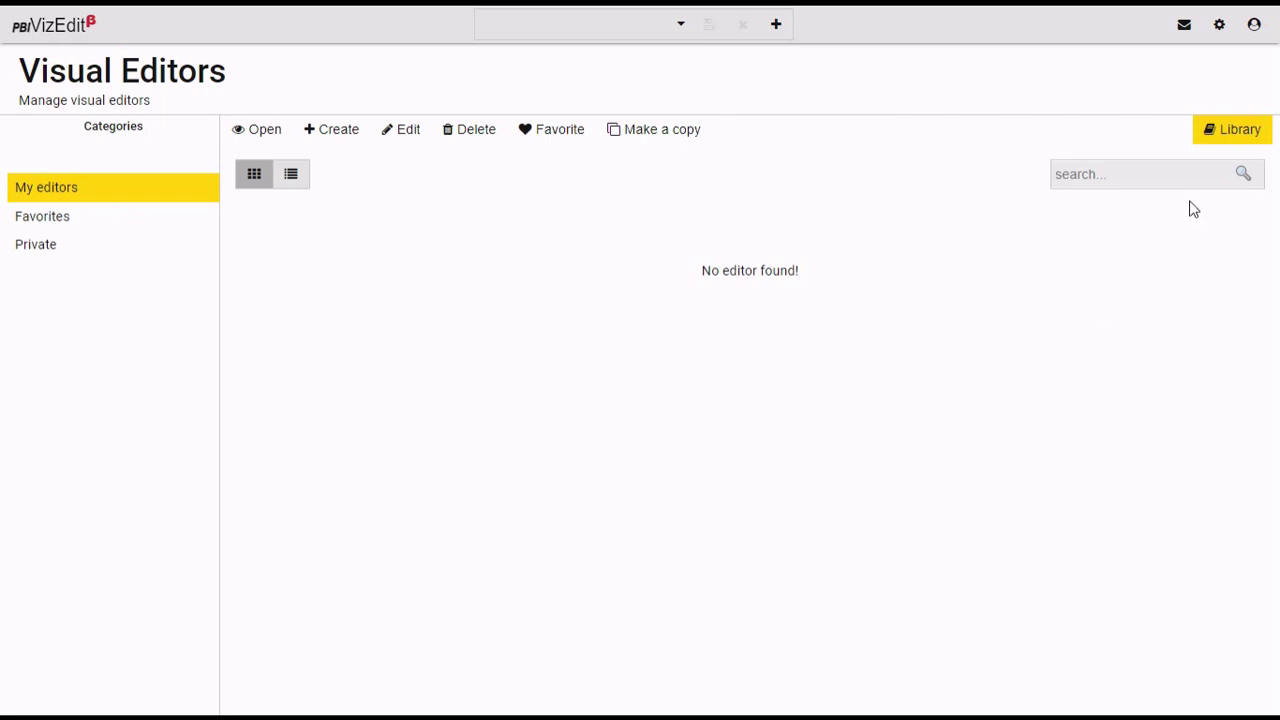
left_click(1225, 136)
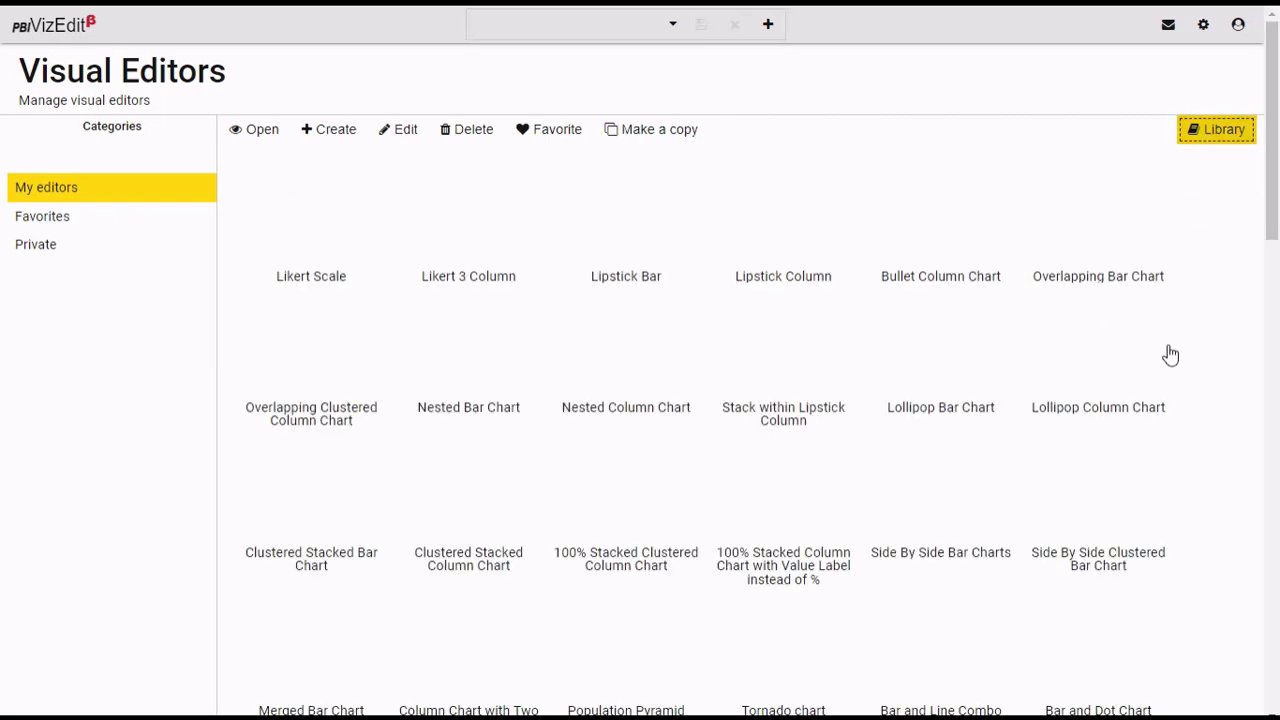
Step: Find the Line Chart with Smooth Lines tile in the Library grid and import it
scroll(1170, 355, "down", 3)
scroll(1170, 356, "down", 3)
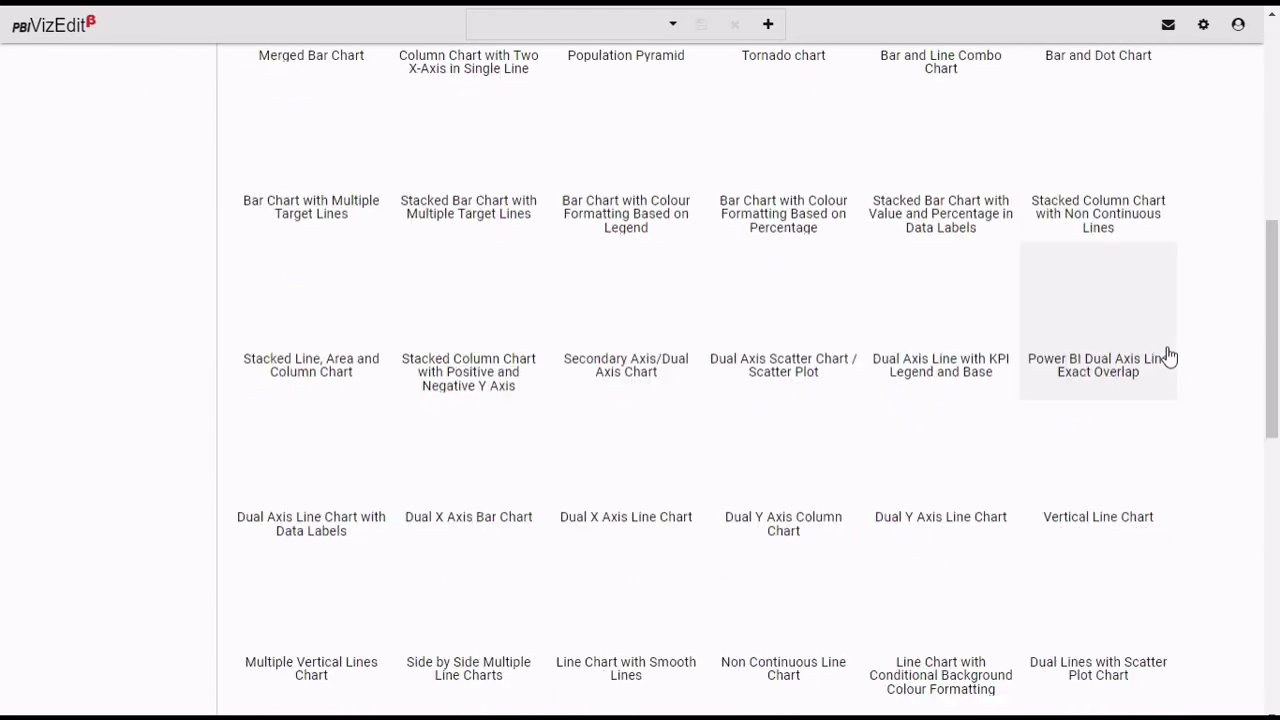
left_click(1168, 380)
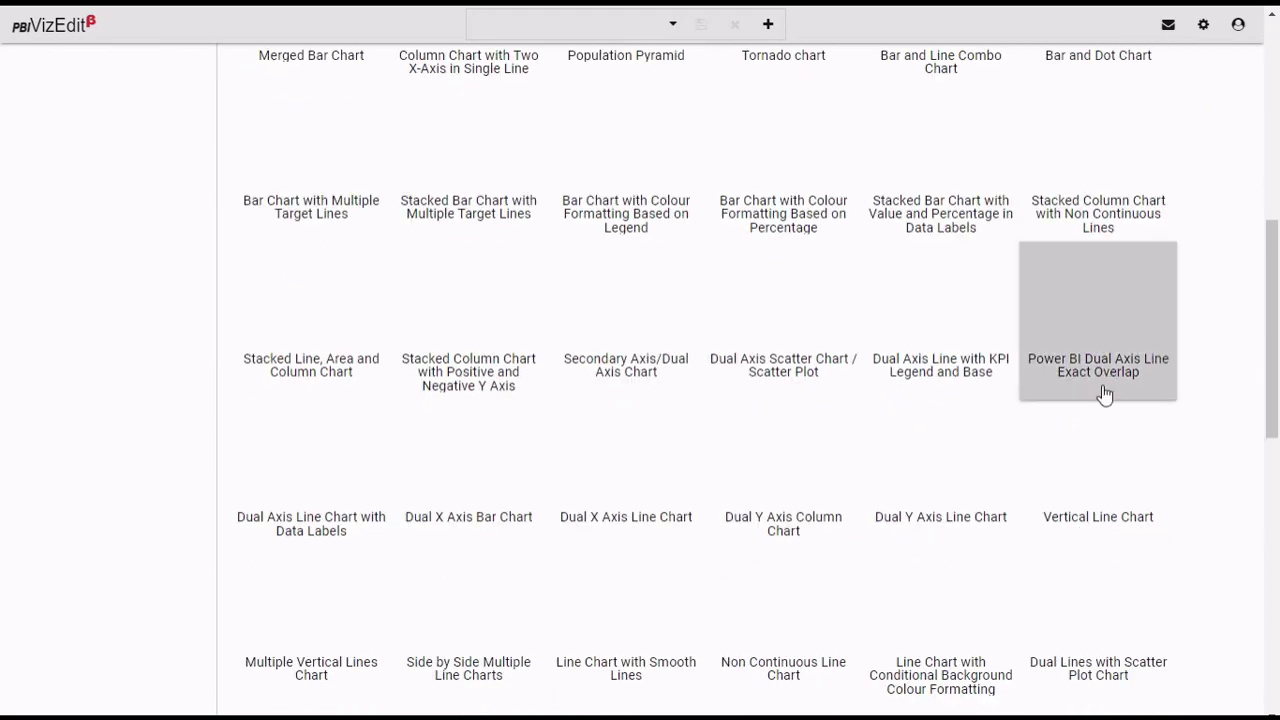
mouse_move(617, 597)
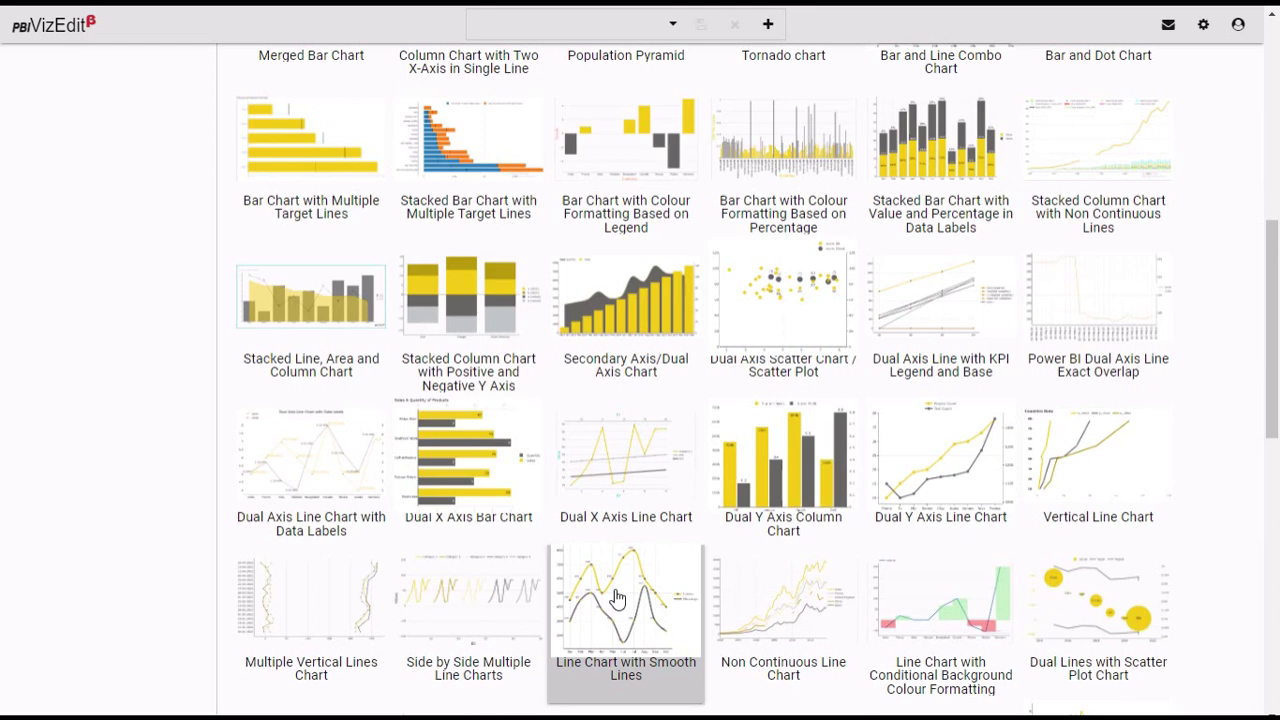
left_click(665, 563)
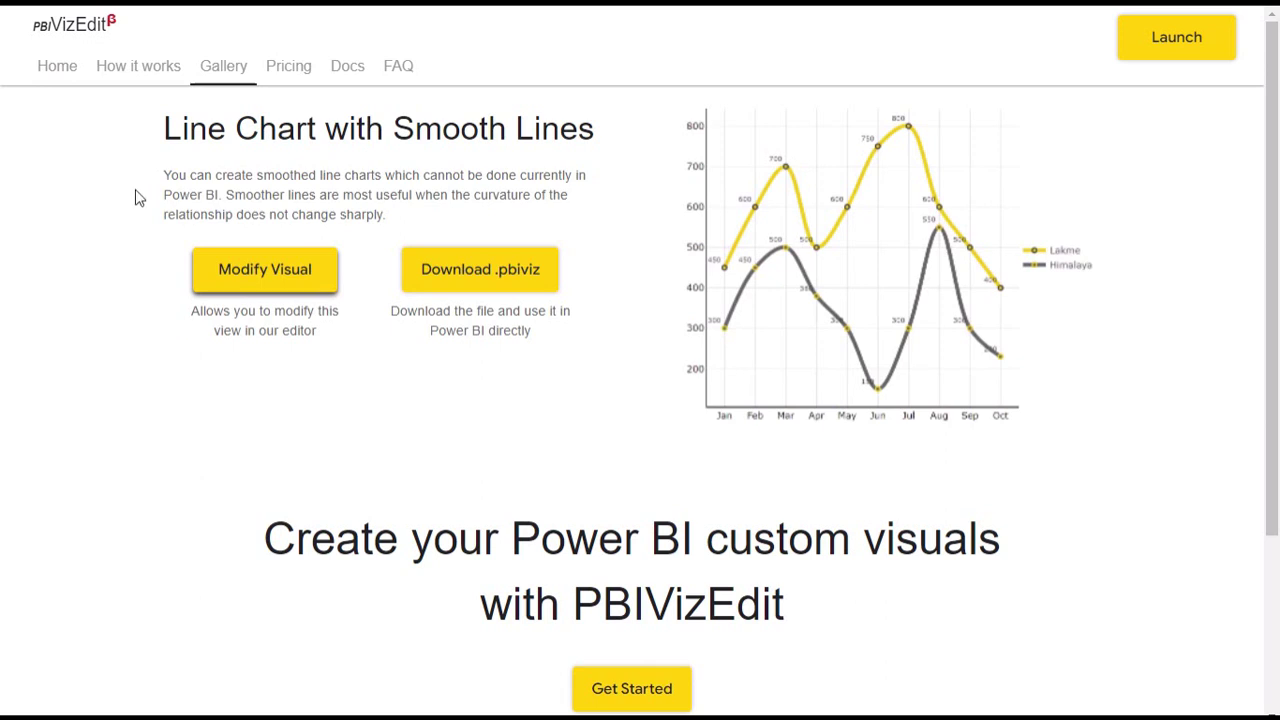
Step: Open the smoothlines visual in the editor, check the y1 section, and preview the chart
left_click(264, 269)
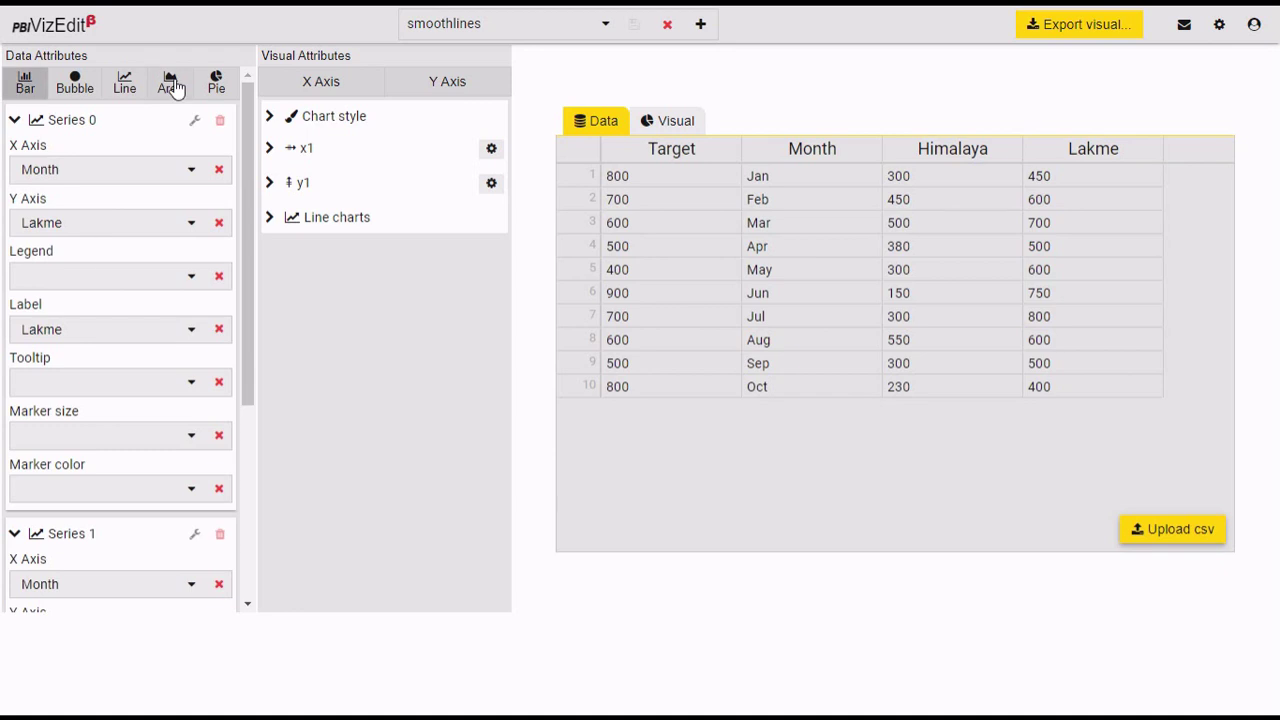
left_click(269, 185)
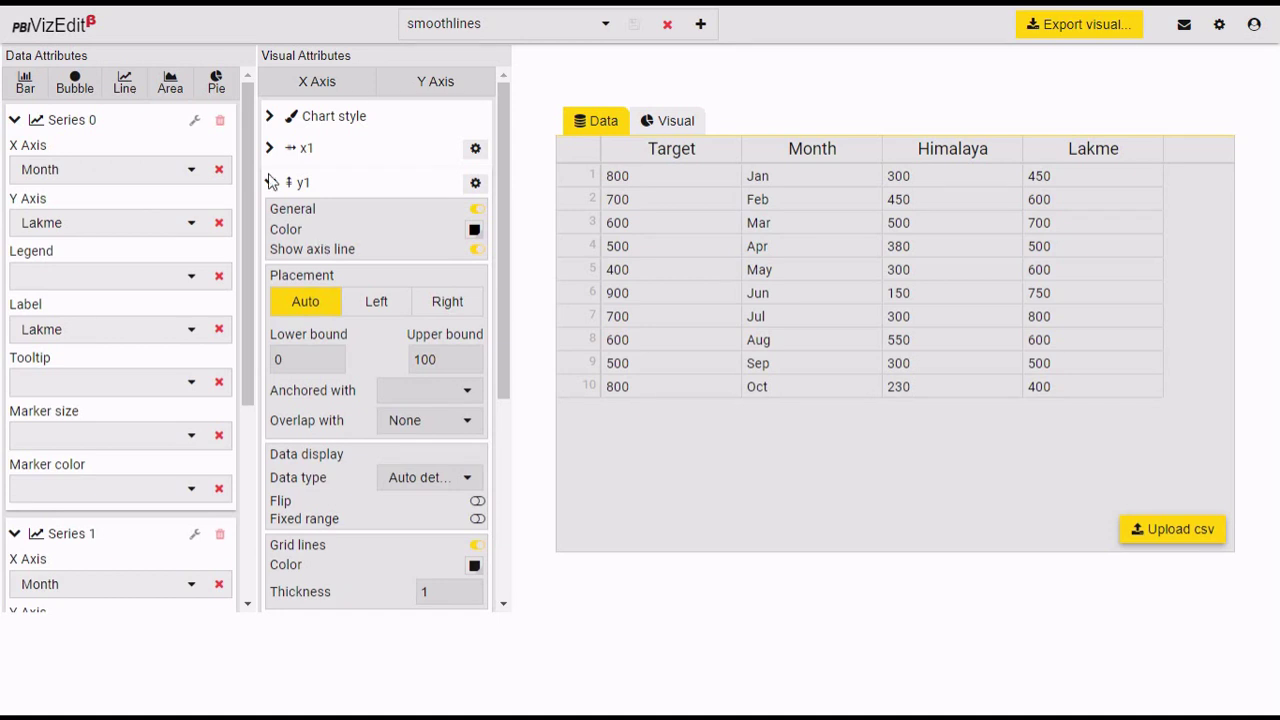
scroll(305, 390, "down", 3)
scroll(305, 388, "up", 3)
left_click(272, 184)
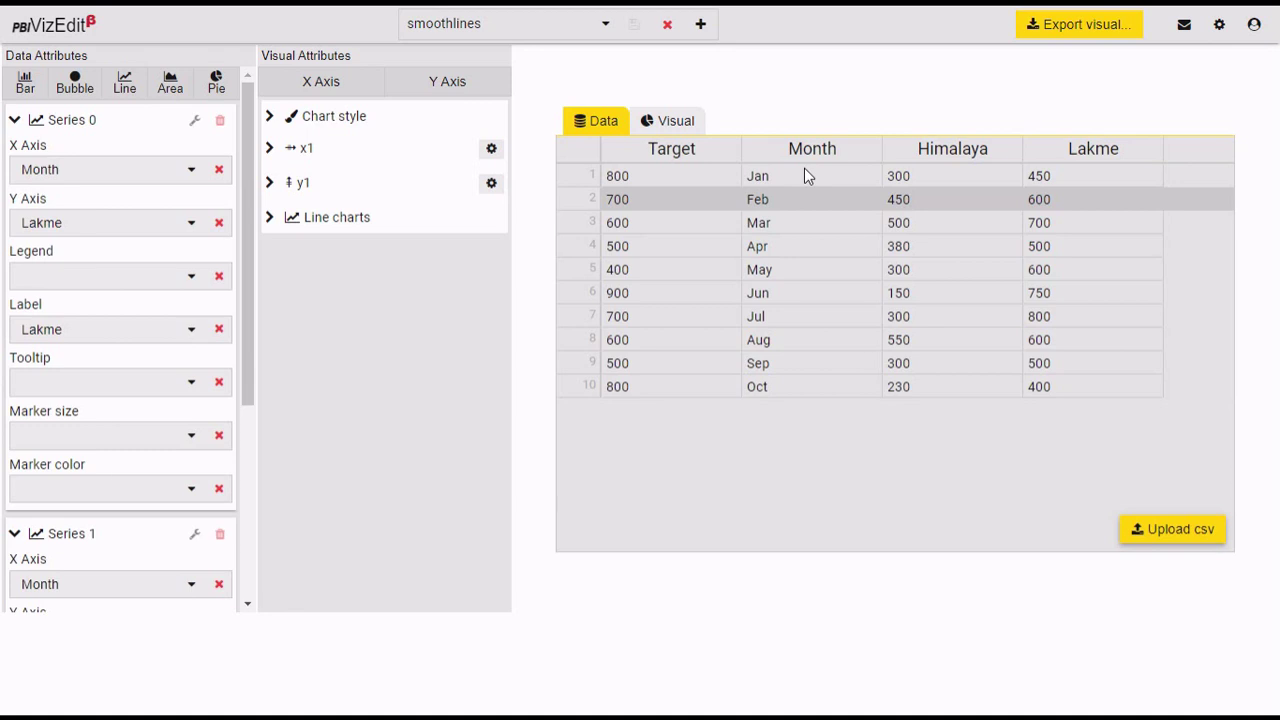
left_click(670, 122)
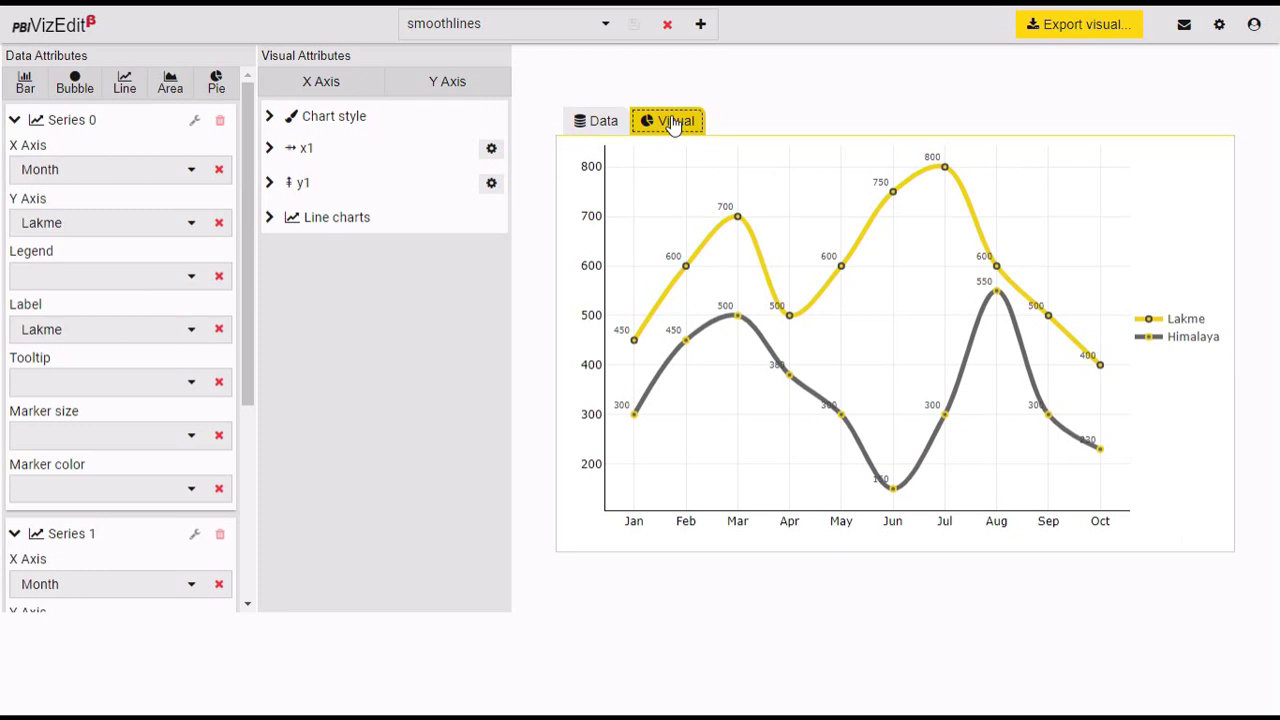
Step: Review the Target, Month, Himalaya and Lakme data table and the saved editors list
left_click(603, 128)
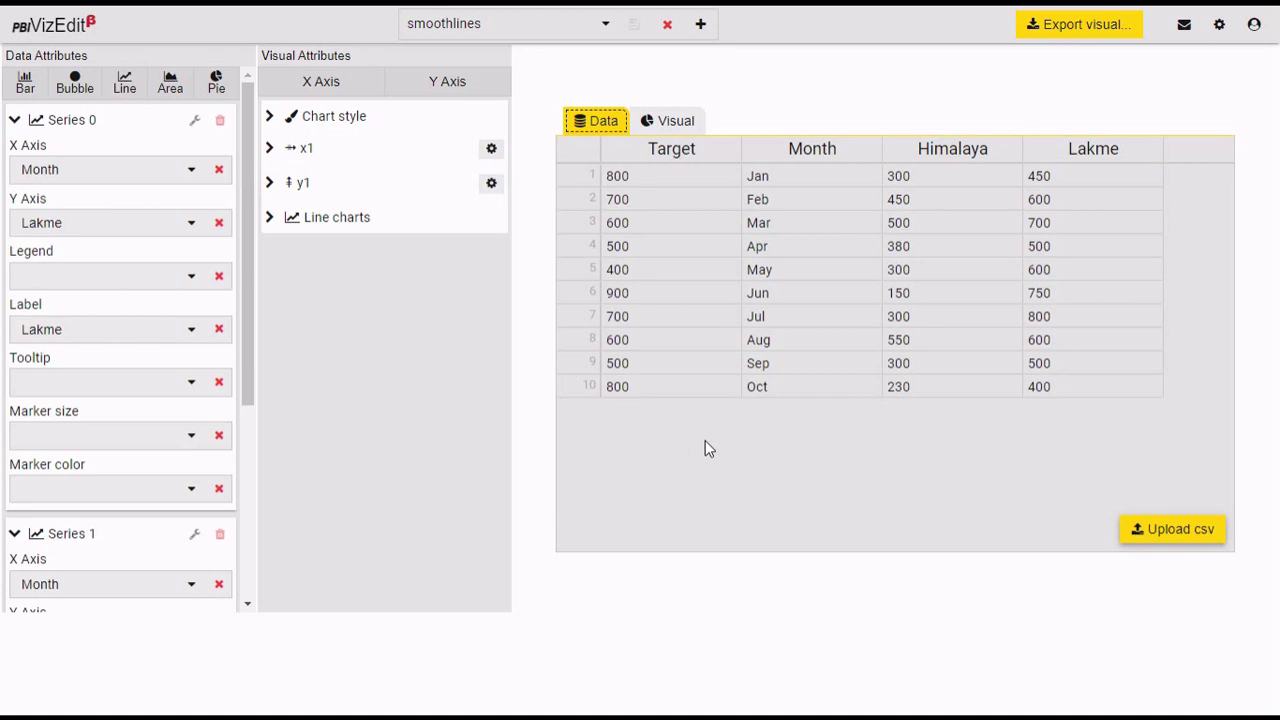
left_click(686, 122)
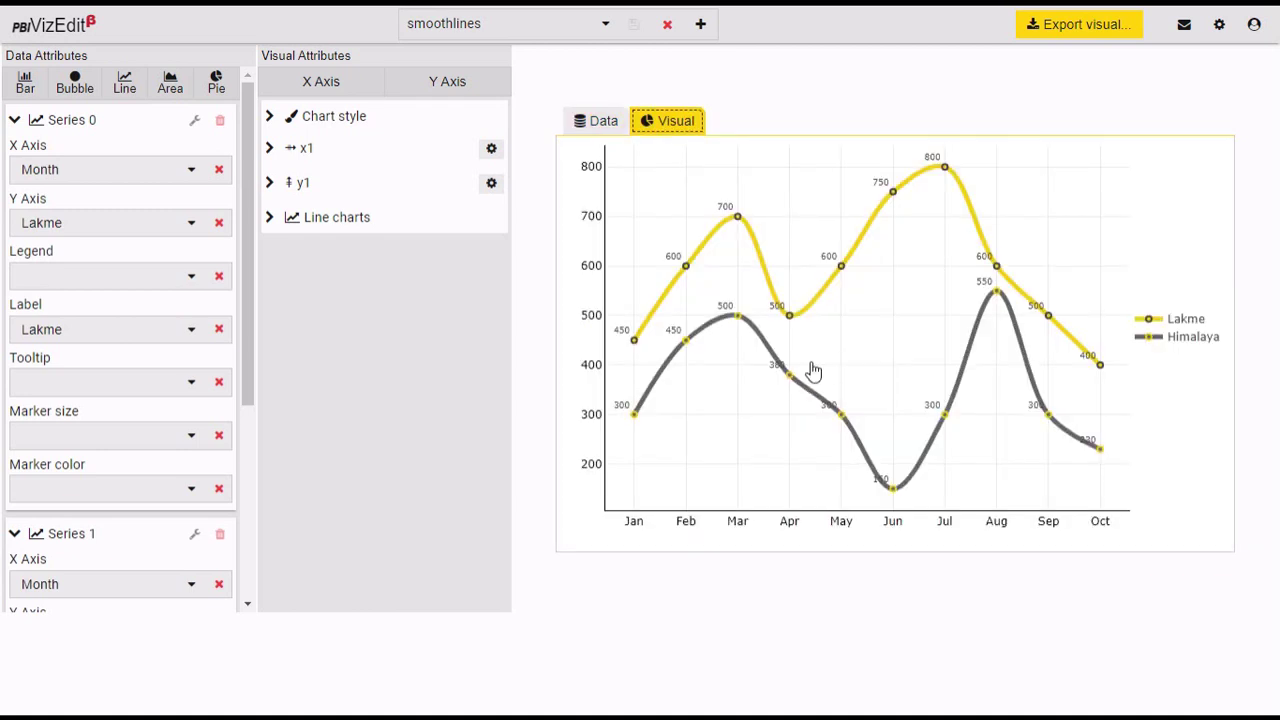
left_click(538, 73)
left_click(541, 37)
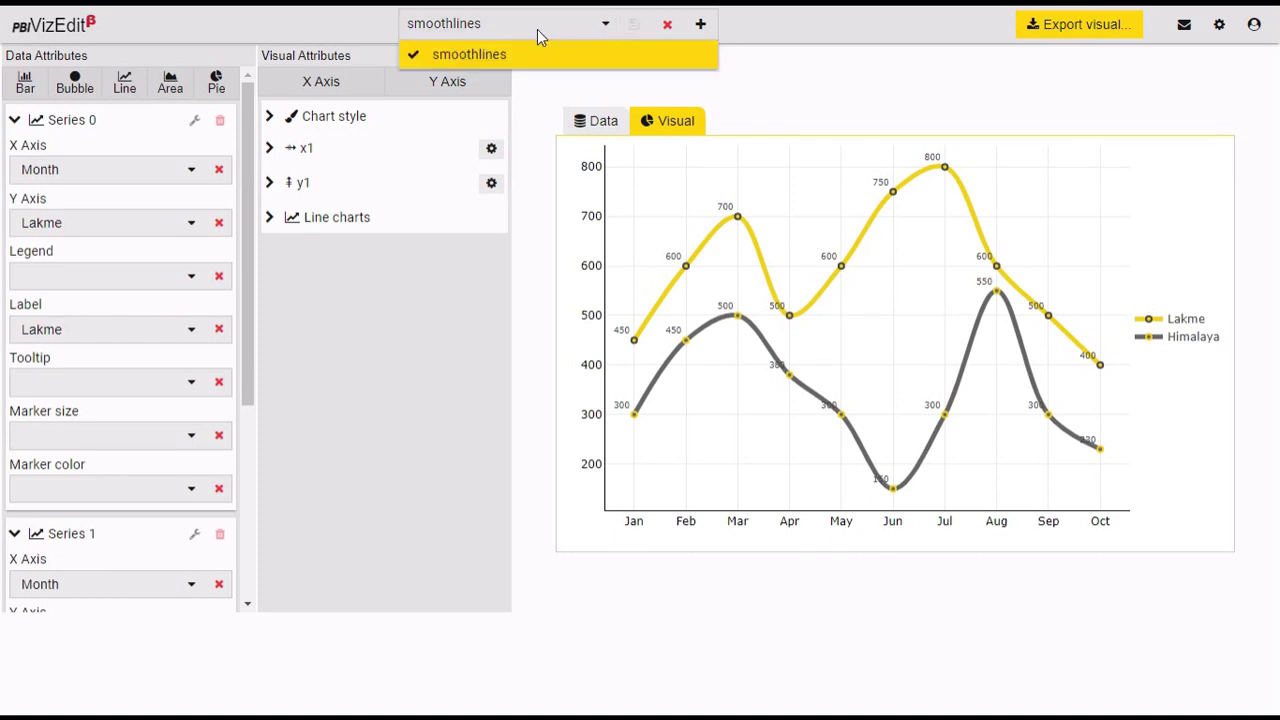
left_click(710, 103)
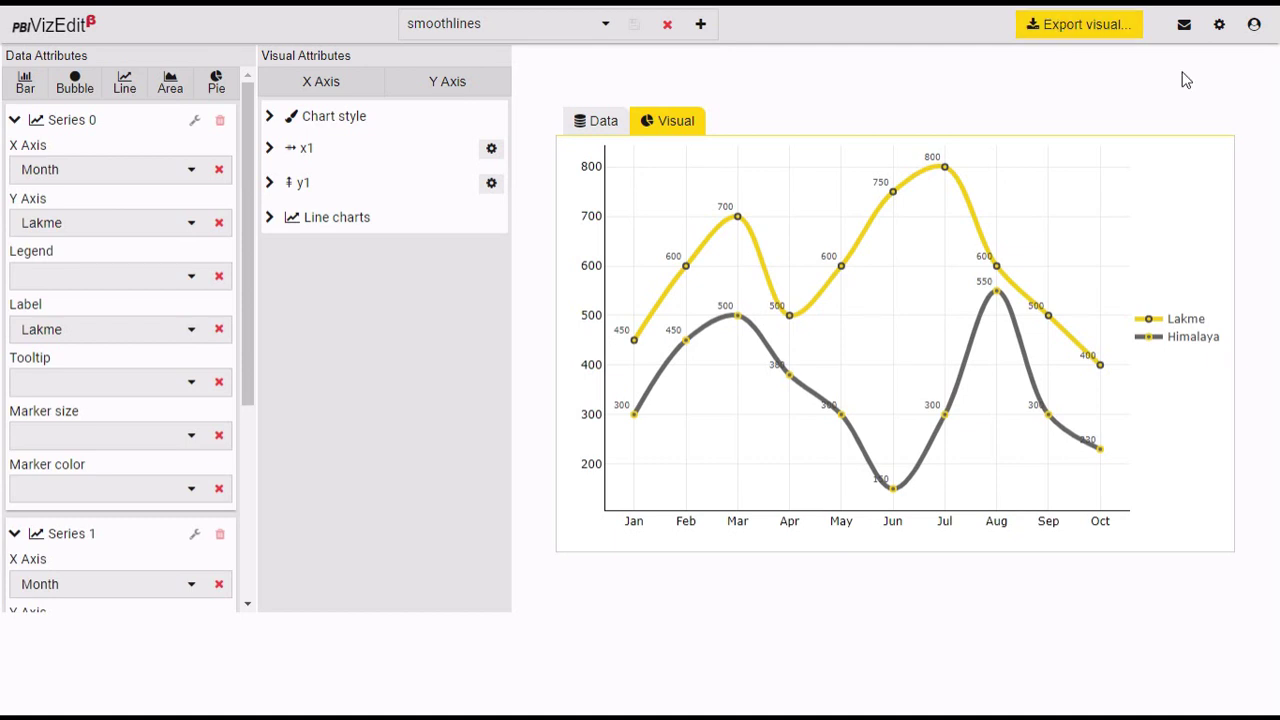
Step: Check the theme and help settings menu, then start Export visual for smoothlines
left_click(1219, 24)
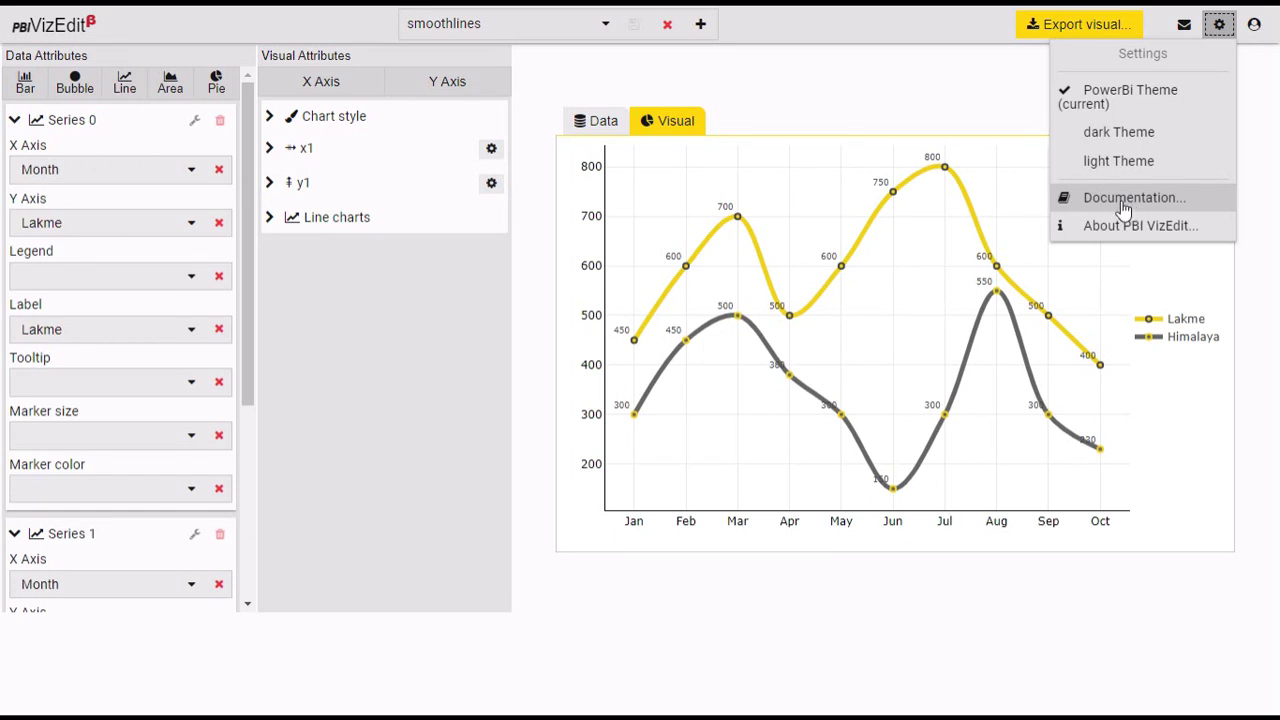
left_click(969, 88)
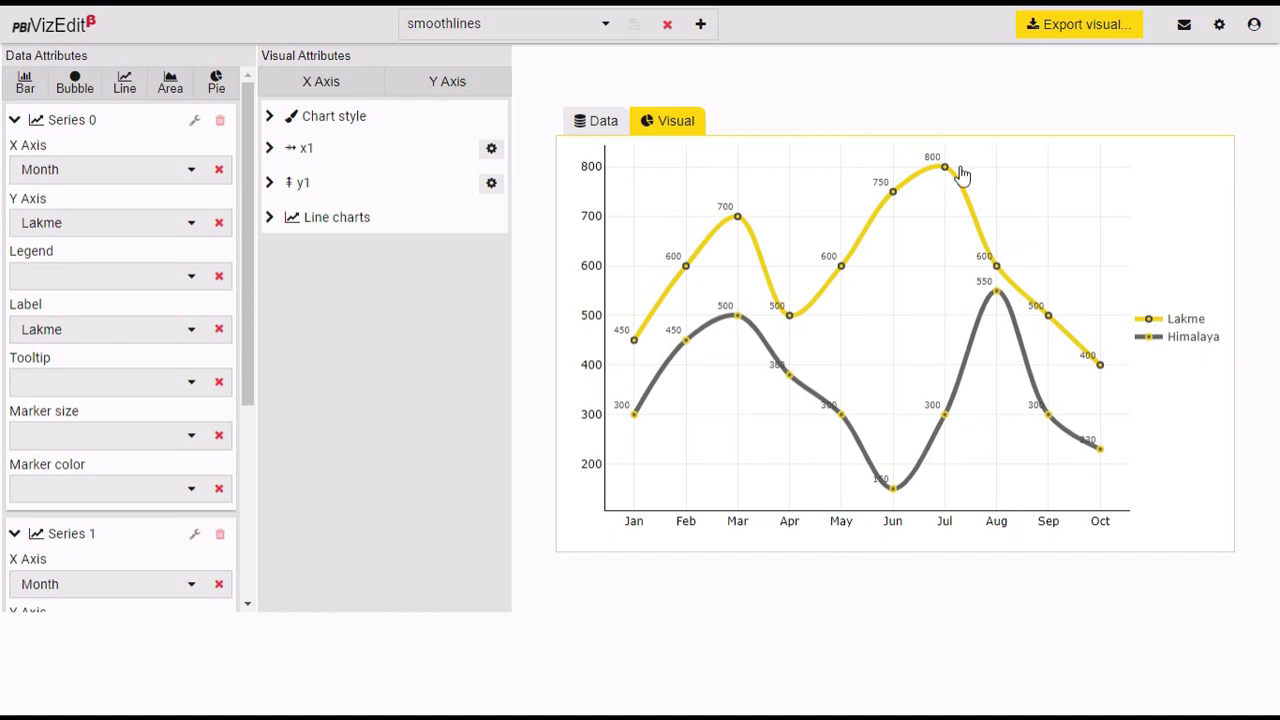
left_click(1076, 28)
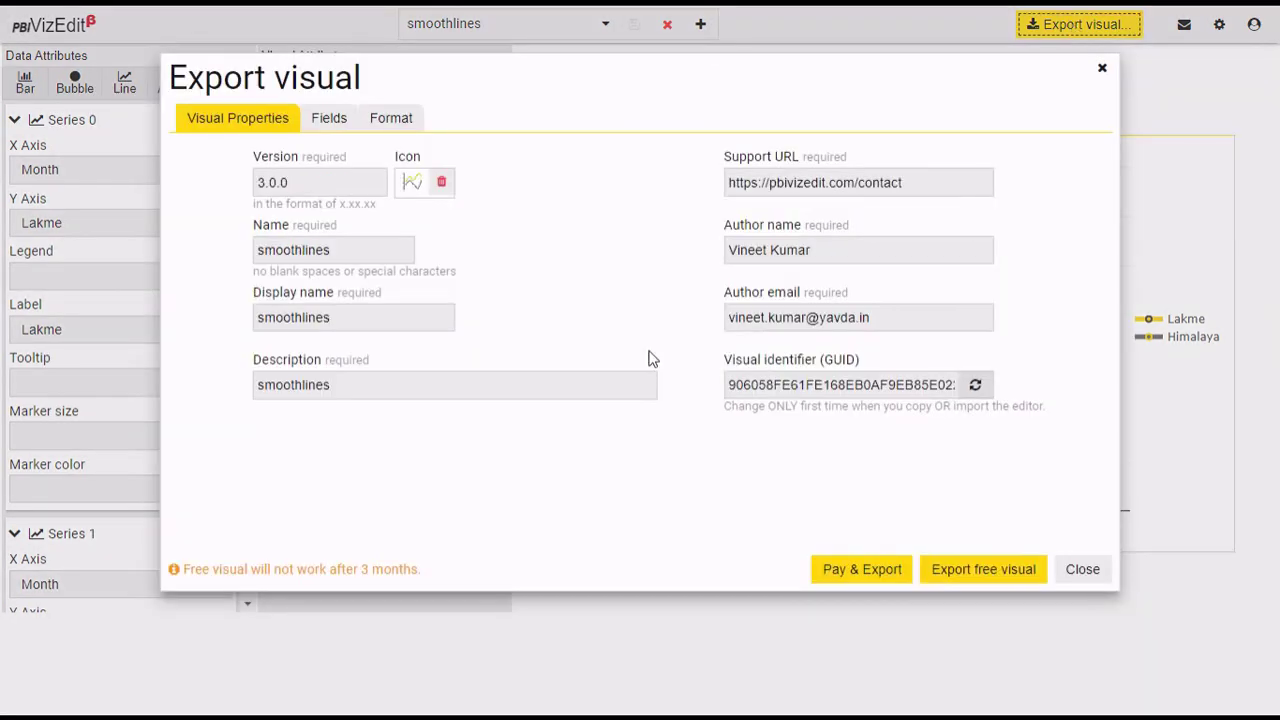
Step: Review the smoothlines name and version 3.0.0 properties, then move on to the export Fields
left_click(326, 249)
left_click(329, 118)
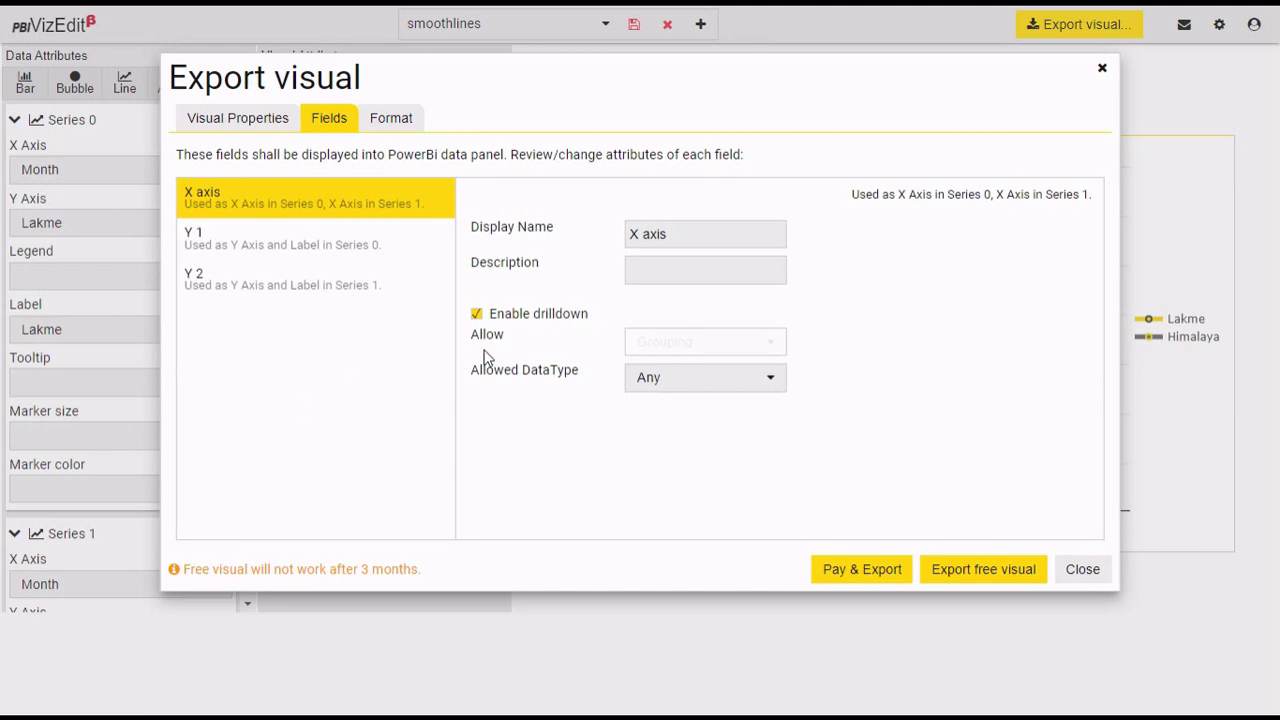
Step: Allow Grouping on the Y 2 field and inspect the Y 1 and X axis fields
left_click(334, 284)
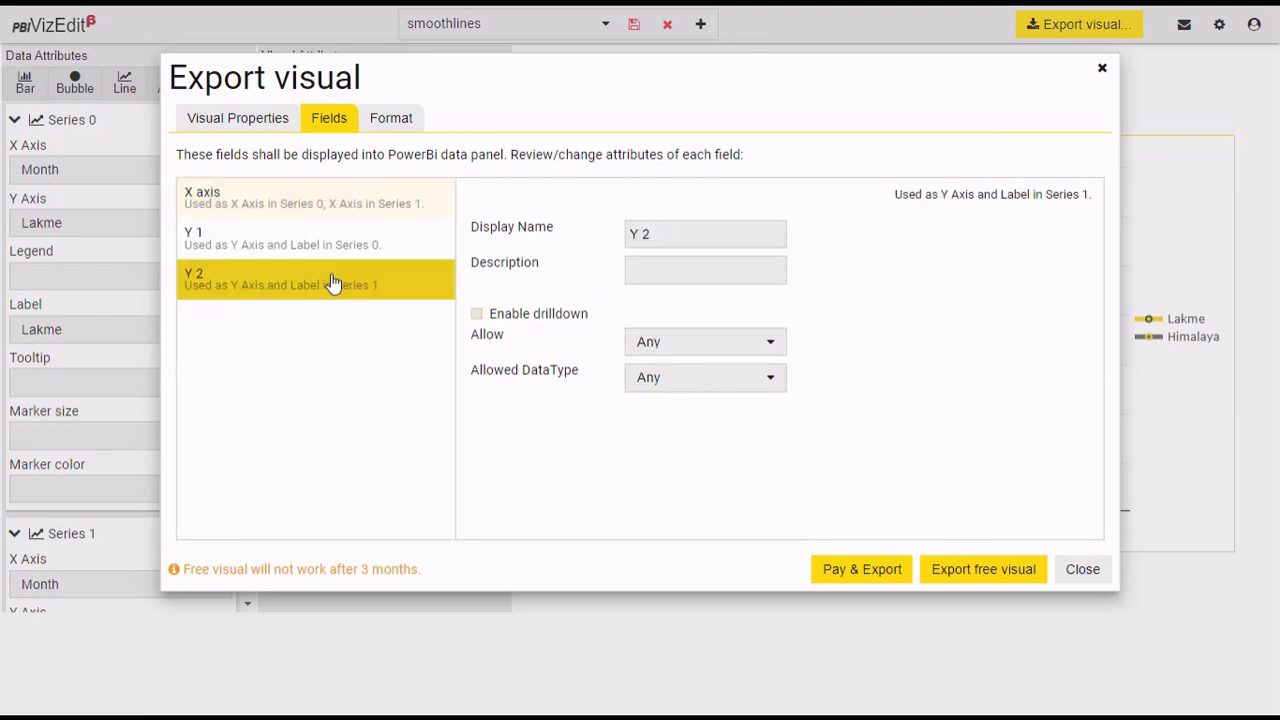
left_click(477, 315)
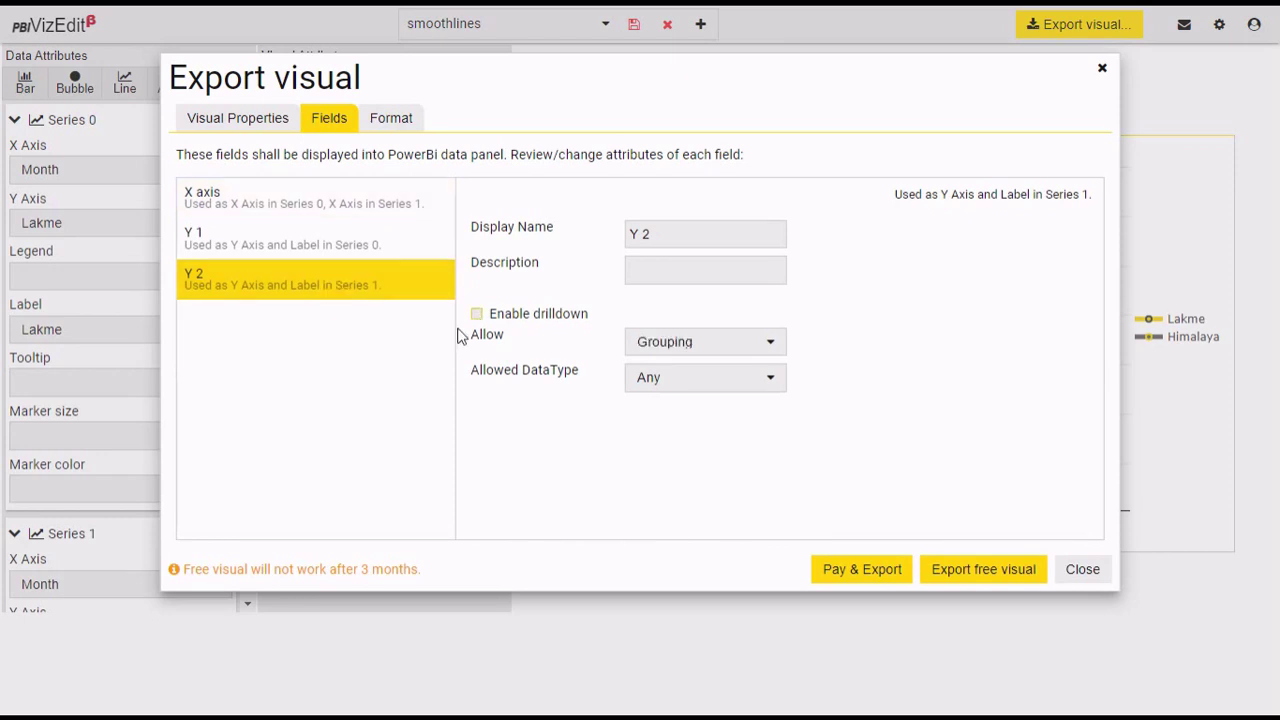
left_click(292, 230)
left_click(289, 200)
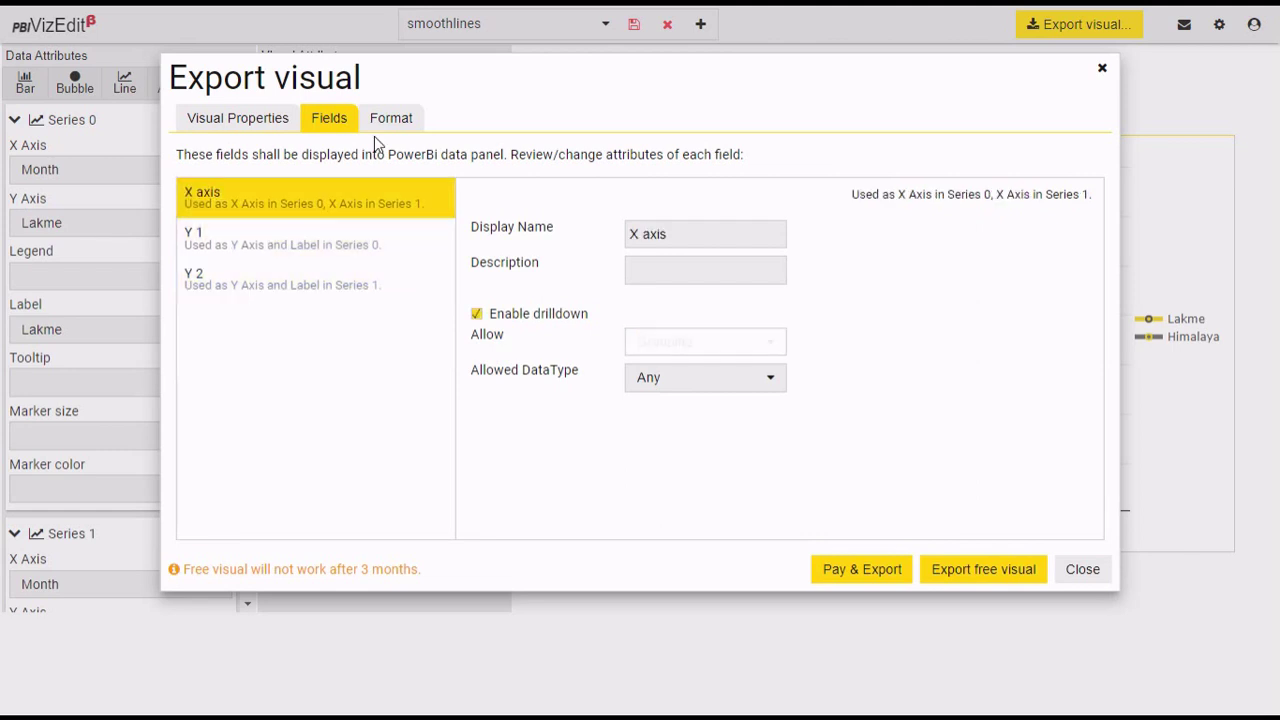
left_click(388, 120)
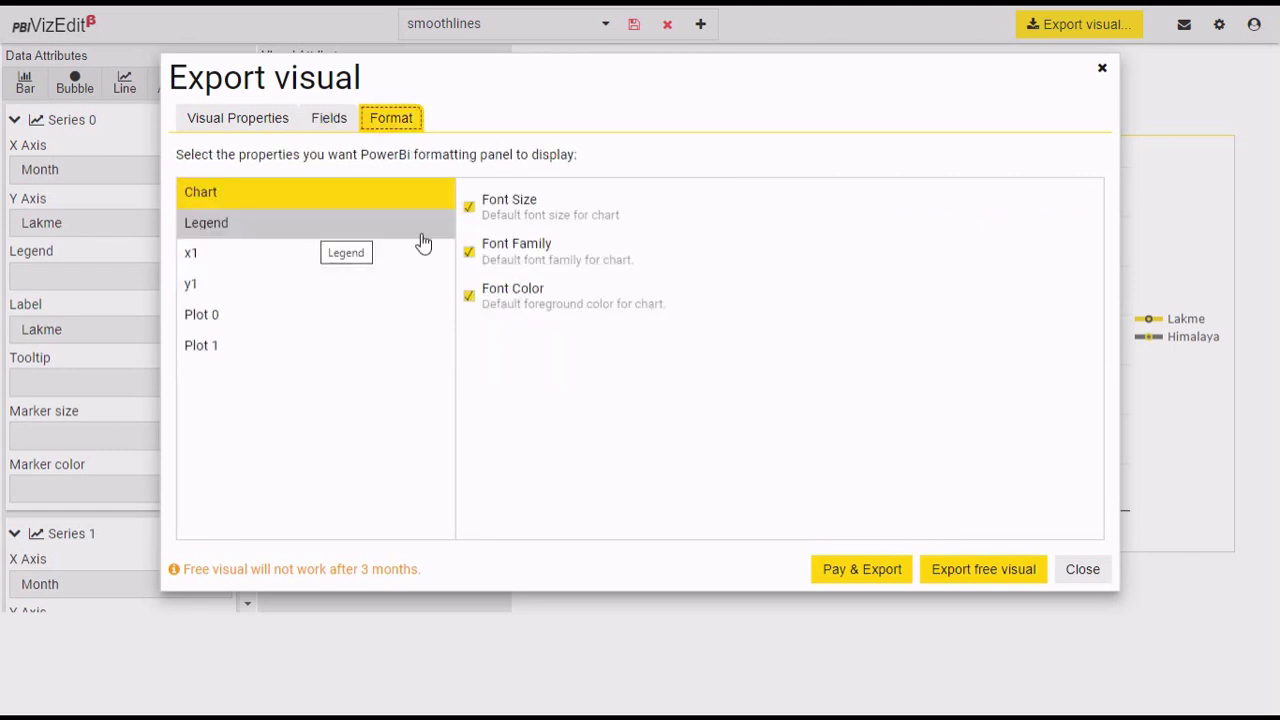
Step: Inspect the Legend properties and Plot 0's ticked Line color through Outline width options
left_click(380, 226)
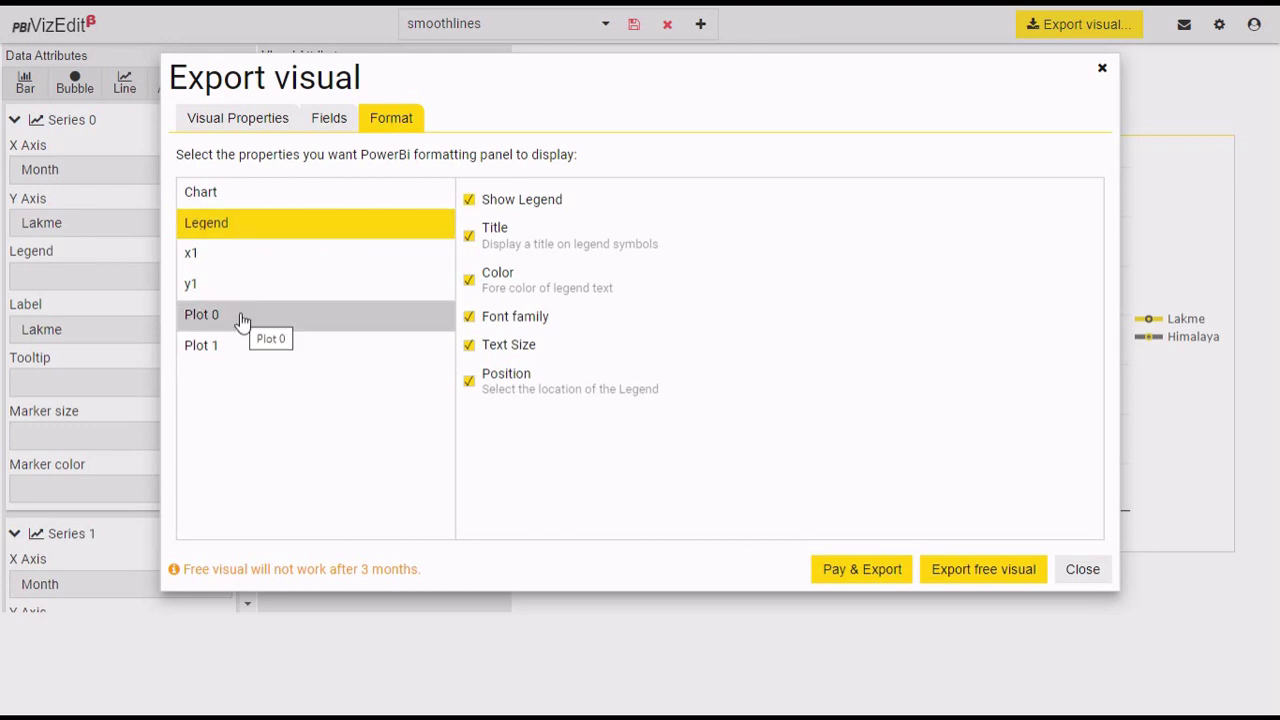
left_click(242, 321)
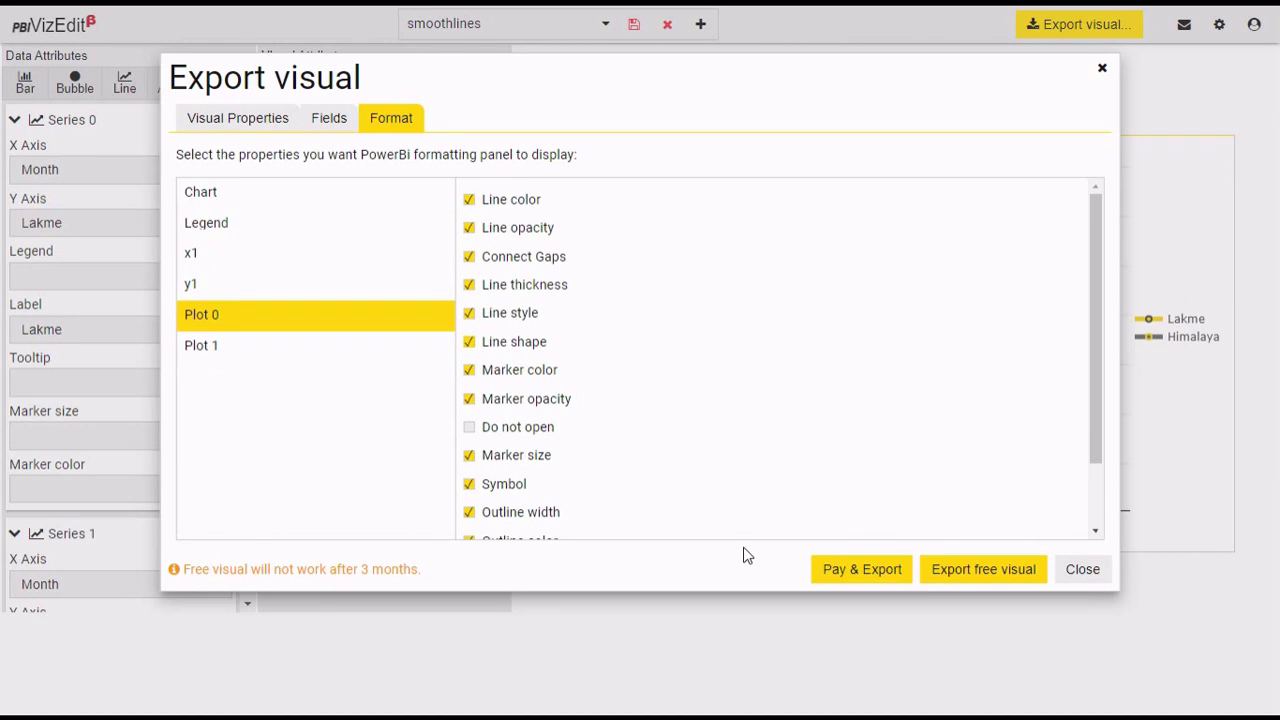
Step: Export smoothlines as a free visual, downloading the .pbiviz file
left_click(995, 580)
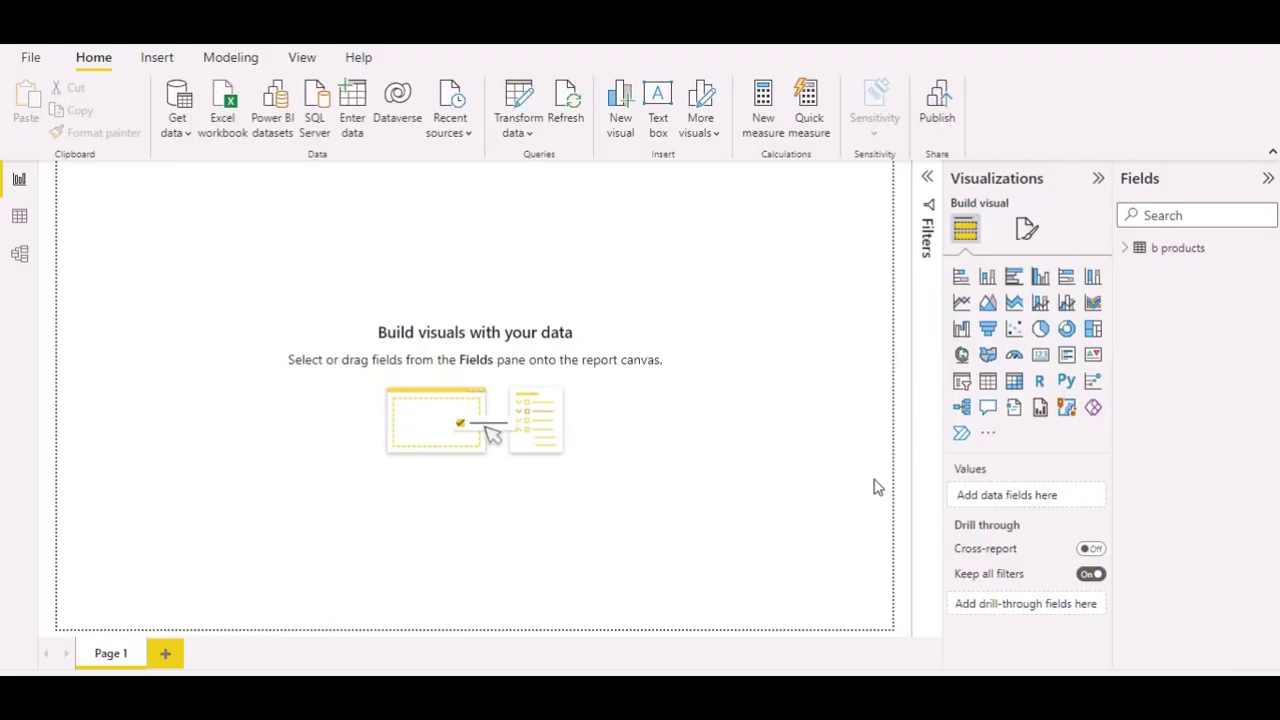
Step: Import the smoothlines .pbiviz file from Downloads as a custom visual in Power BI Desktop
left_click(988, 437)
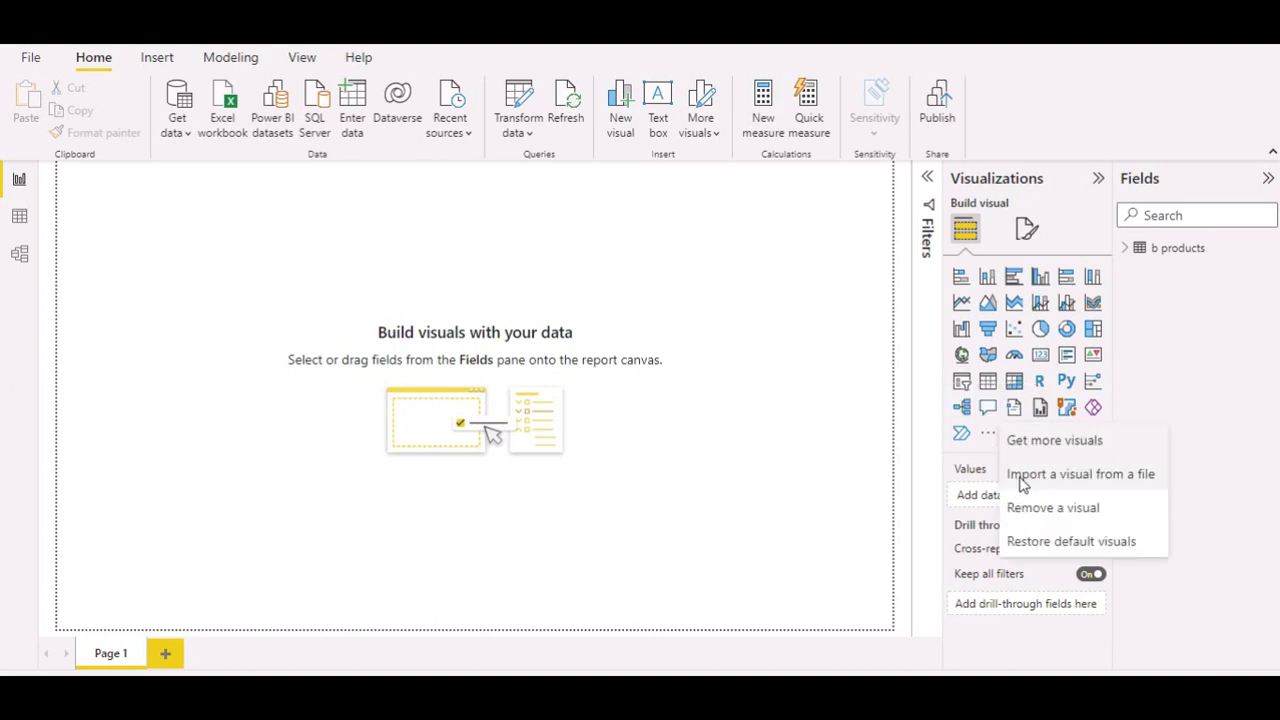
left_click(1024, 476)
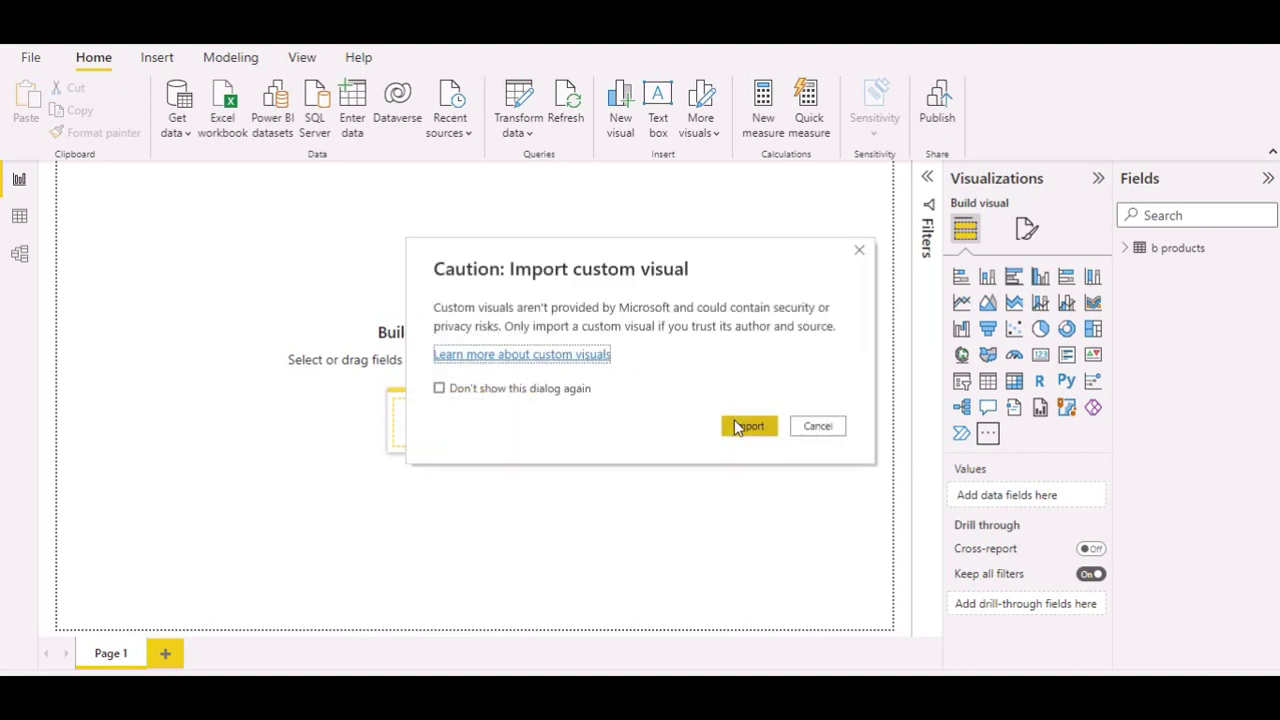
left_click(752, 432)
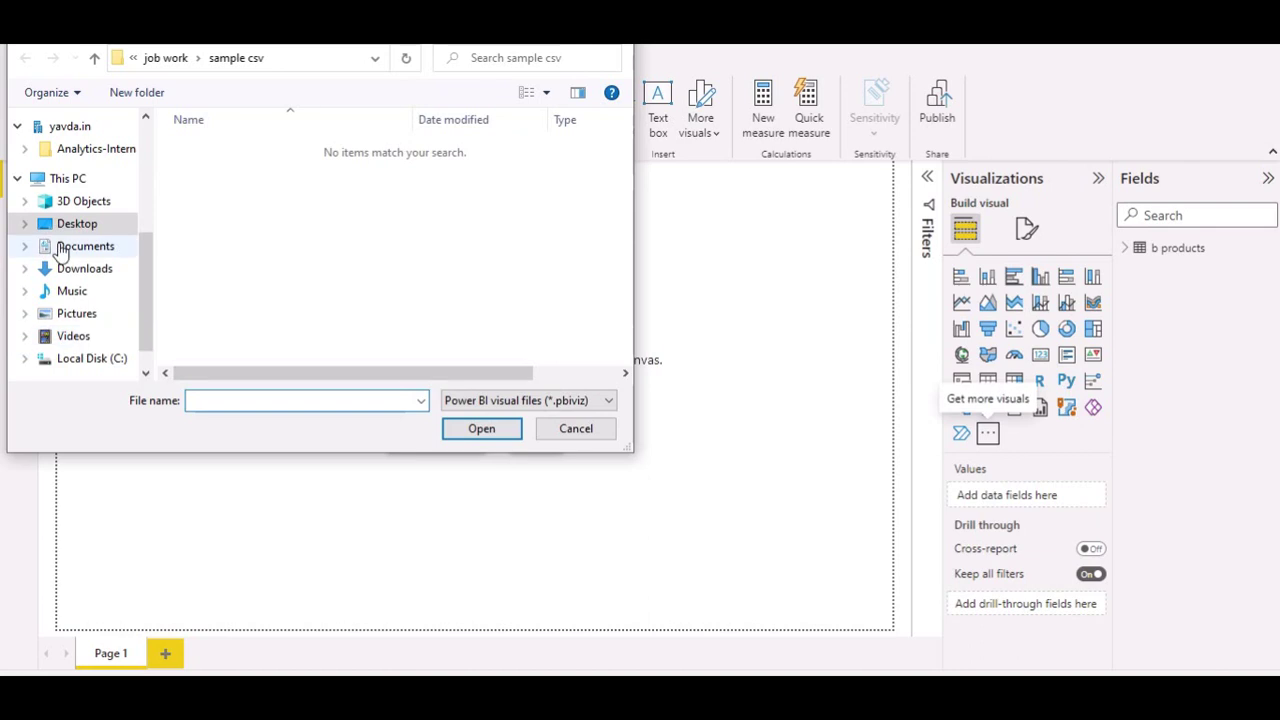
left_click(70, 270)
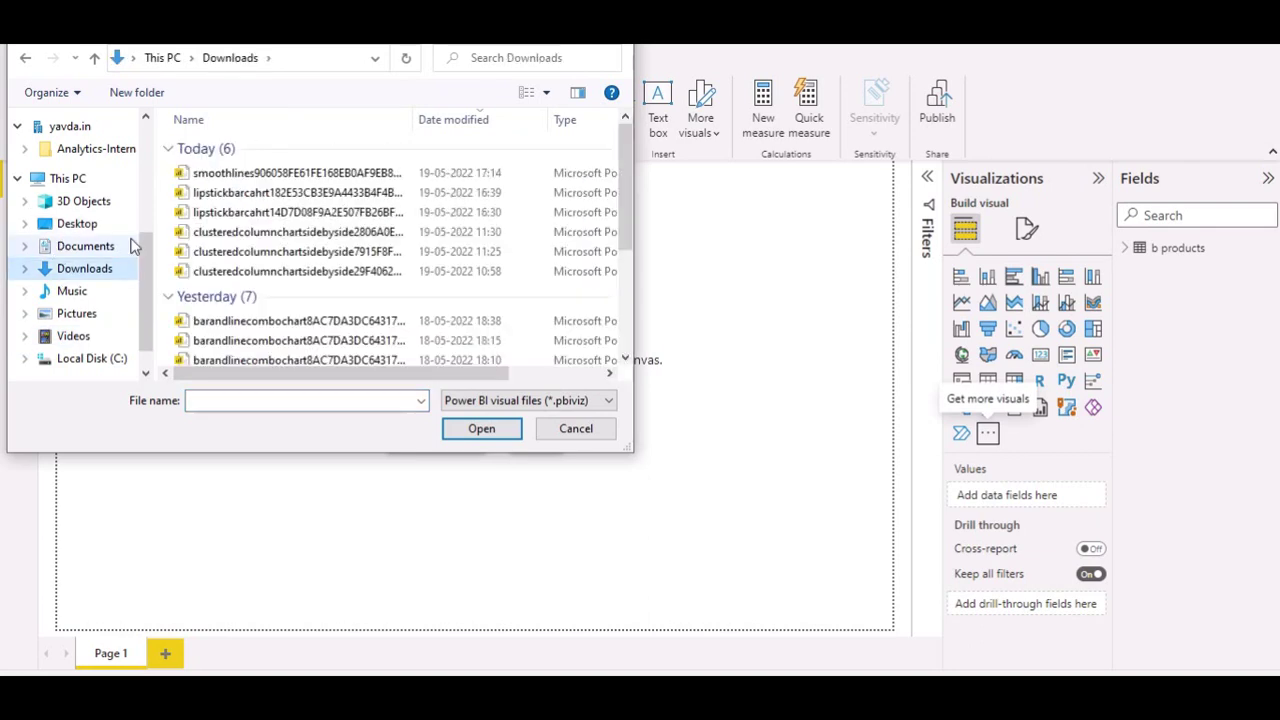
left_click(233, 172)
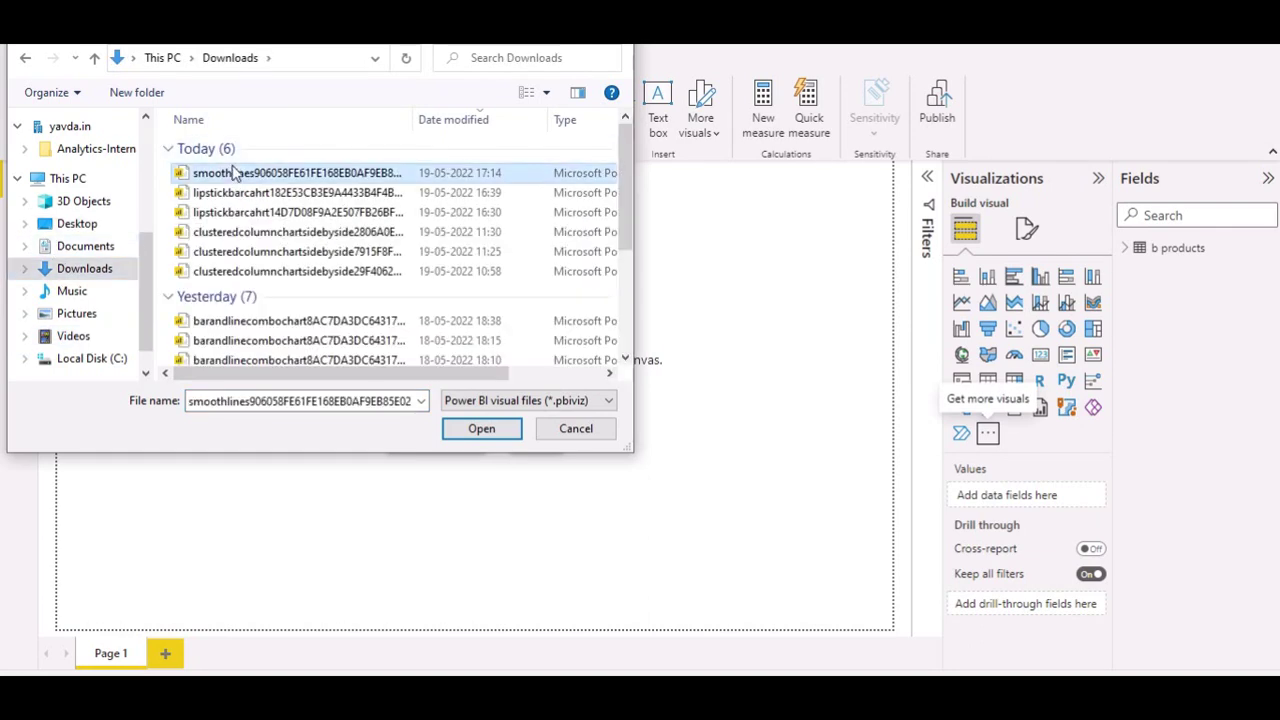
left_click(481, 430)
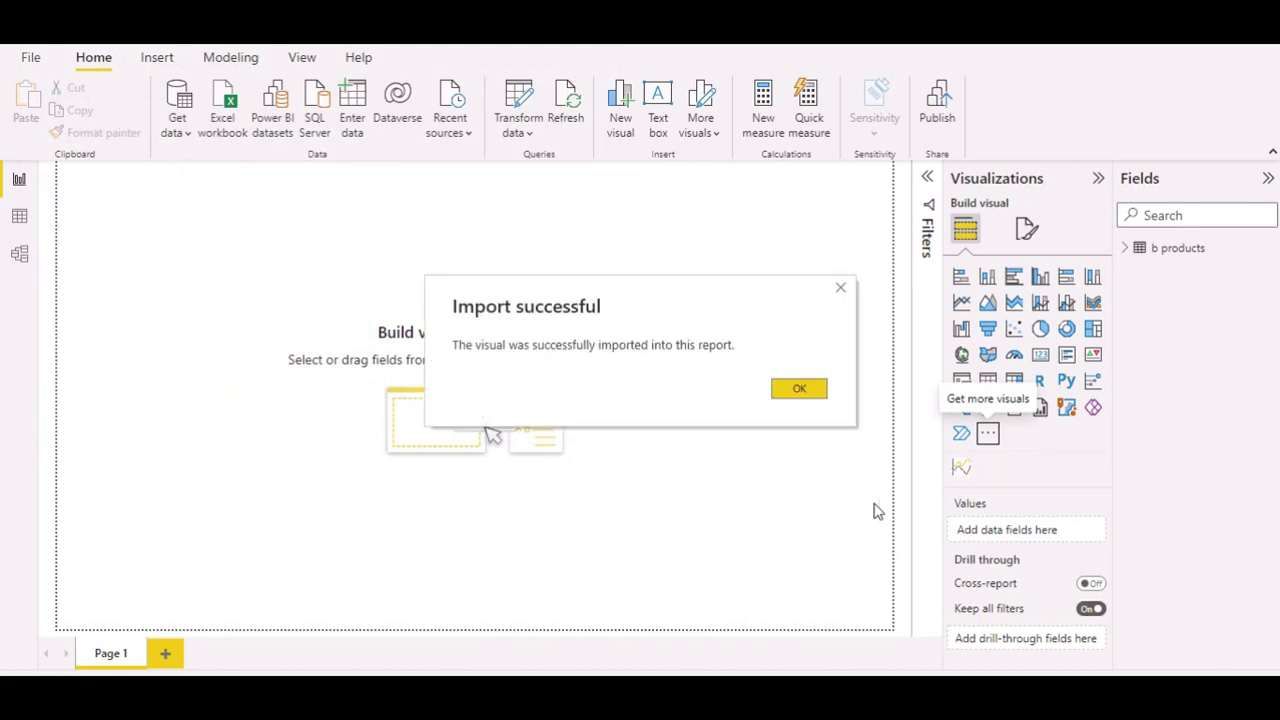
Step: Add an empty smoothlines visual, stretch it across the canvas, and collapse the Filters pane
left_click(799, 389)
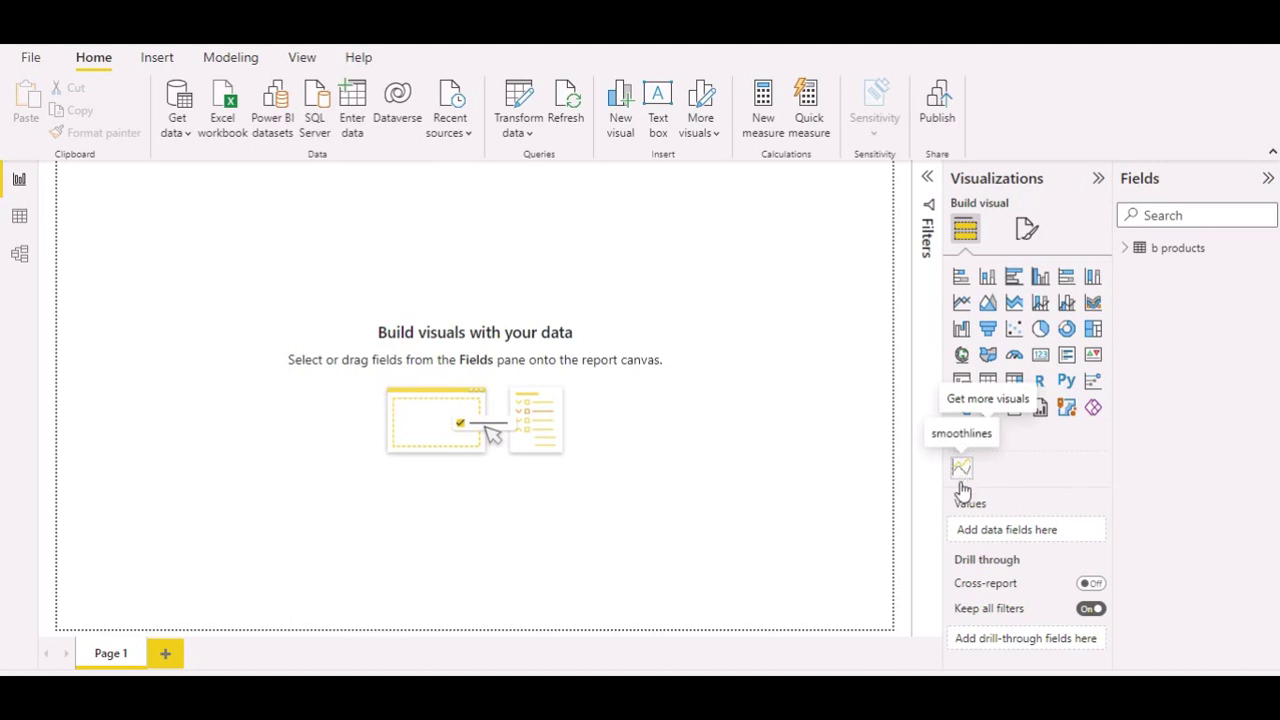
left_click(961, 470)
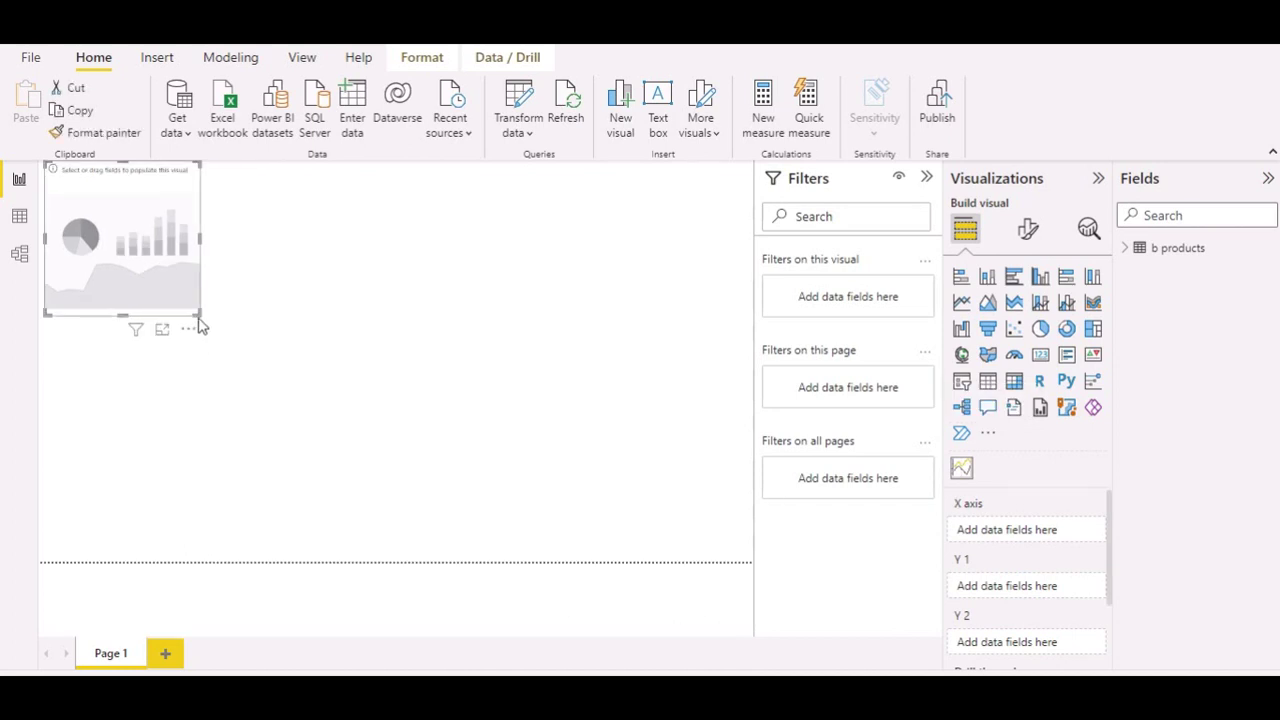
left_click_drag(197, 313, 553, 566)
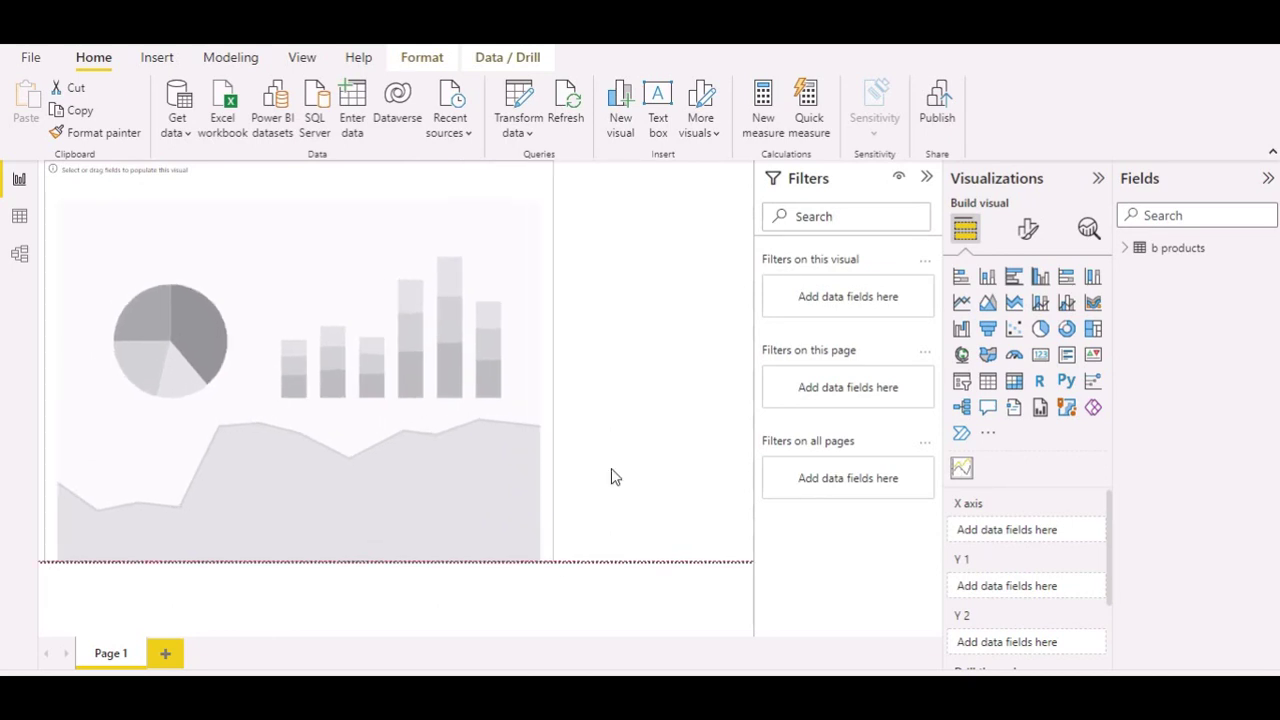
left_click(927, 178)
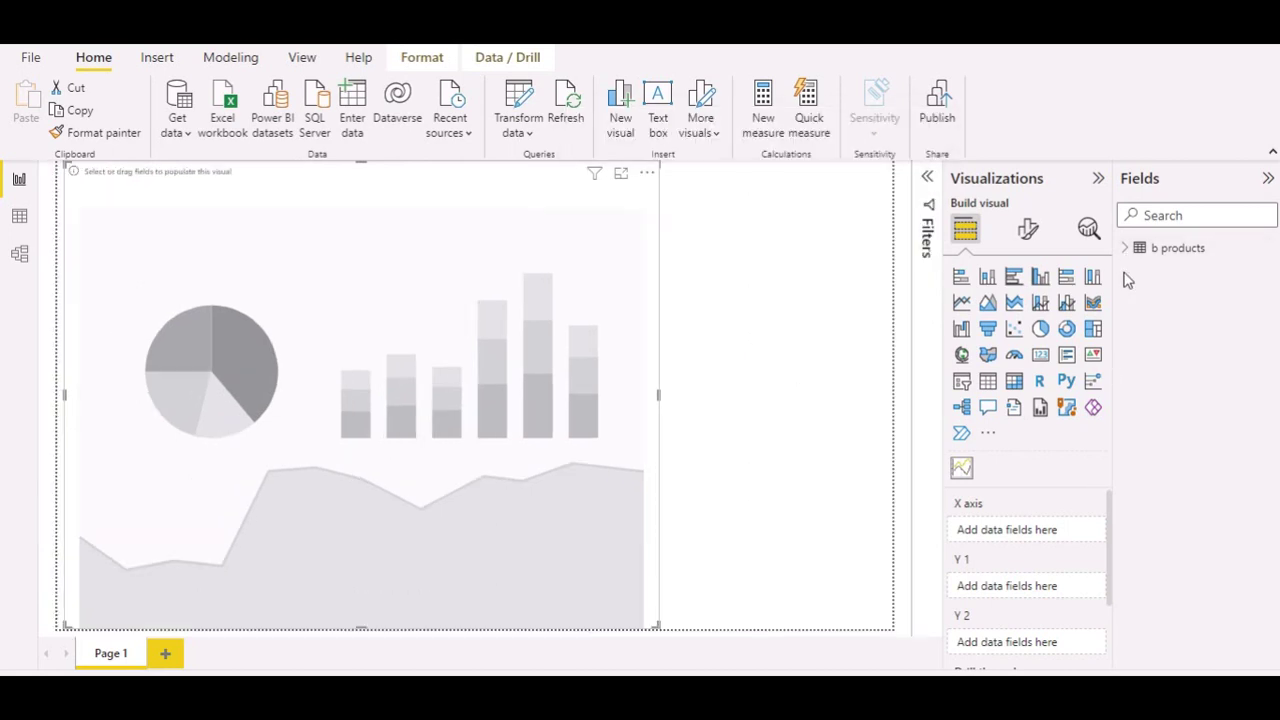
Step: From b products, put Month on the X axis and add Lakme as the first series
left_click(1124, 249)
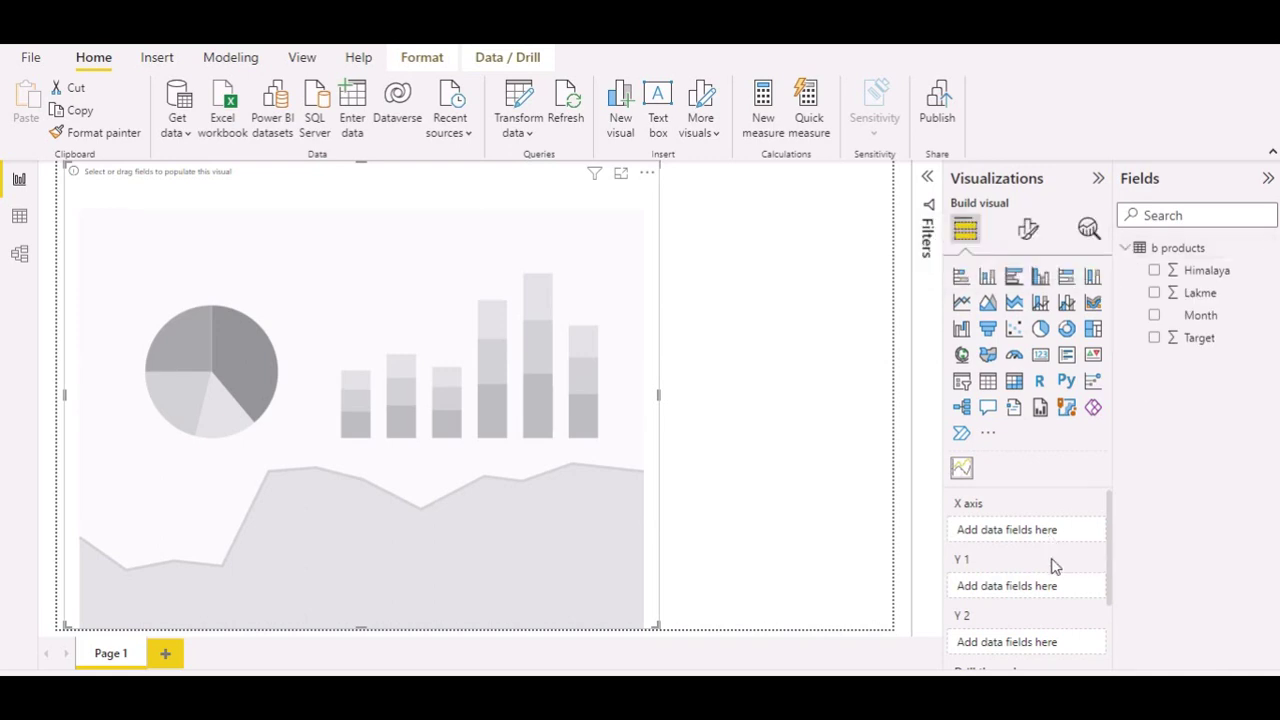
left_click(1155, 316)
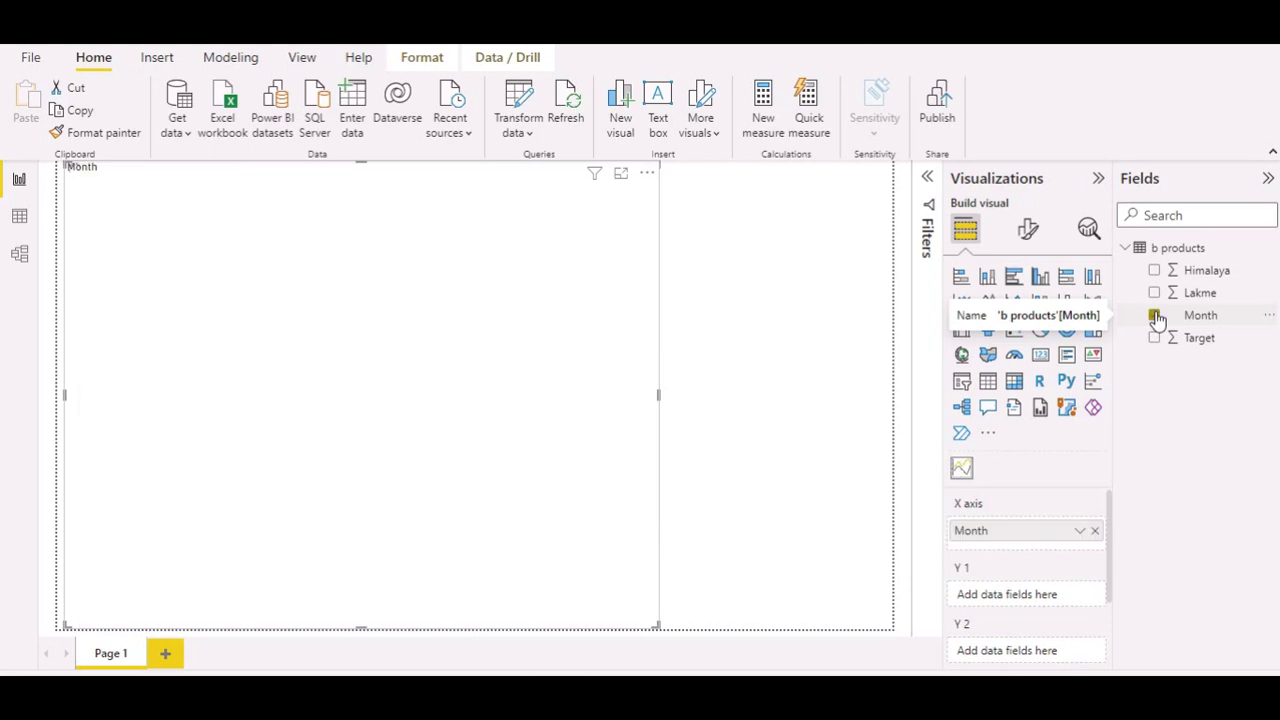
scroll(1090, 592, "down", 1)
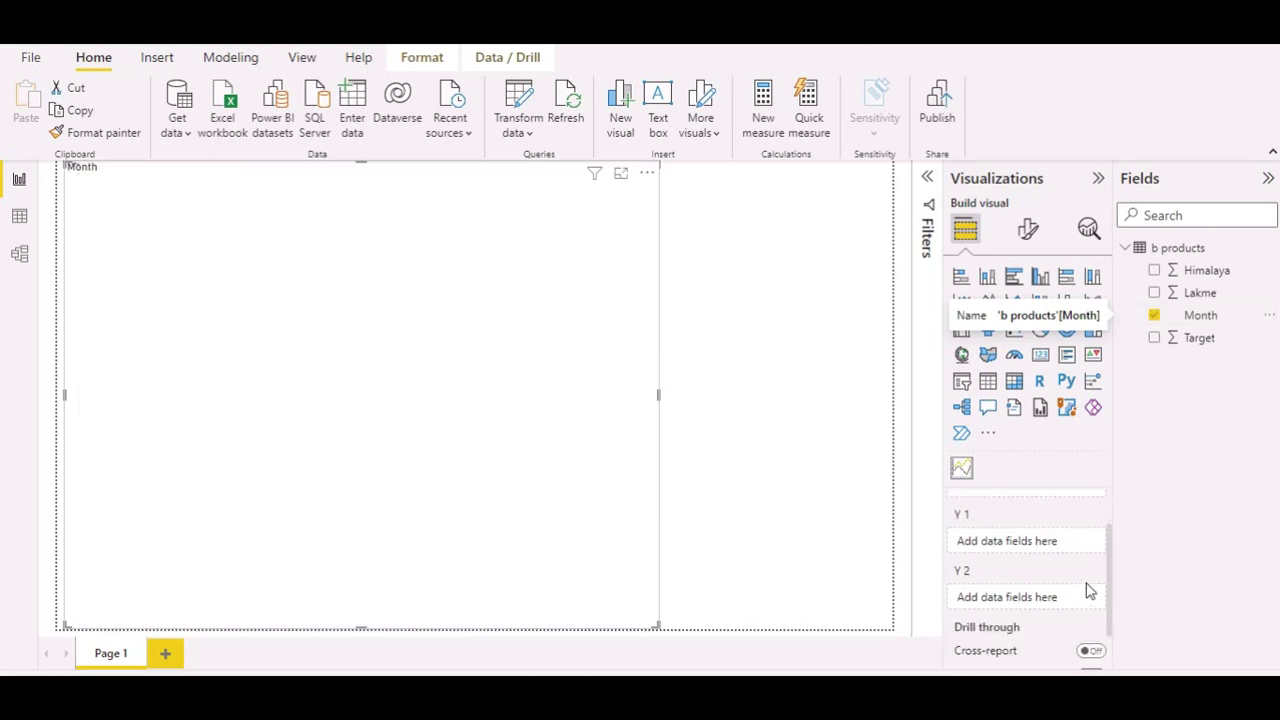
scroll(1090, 592, "down", 1)
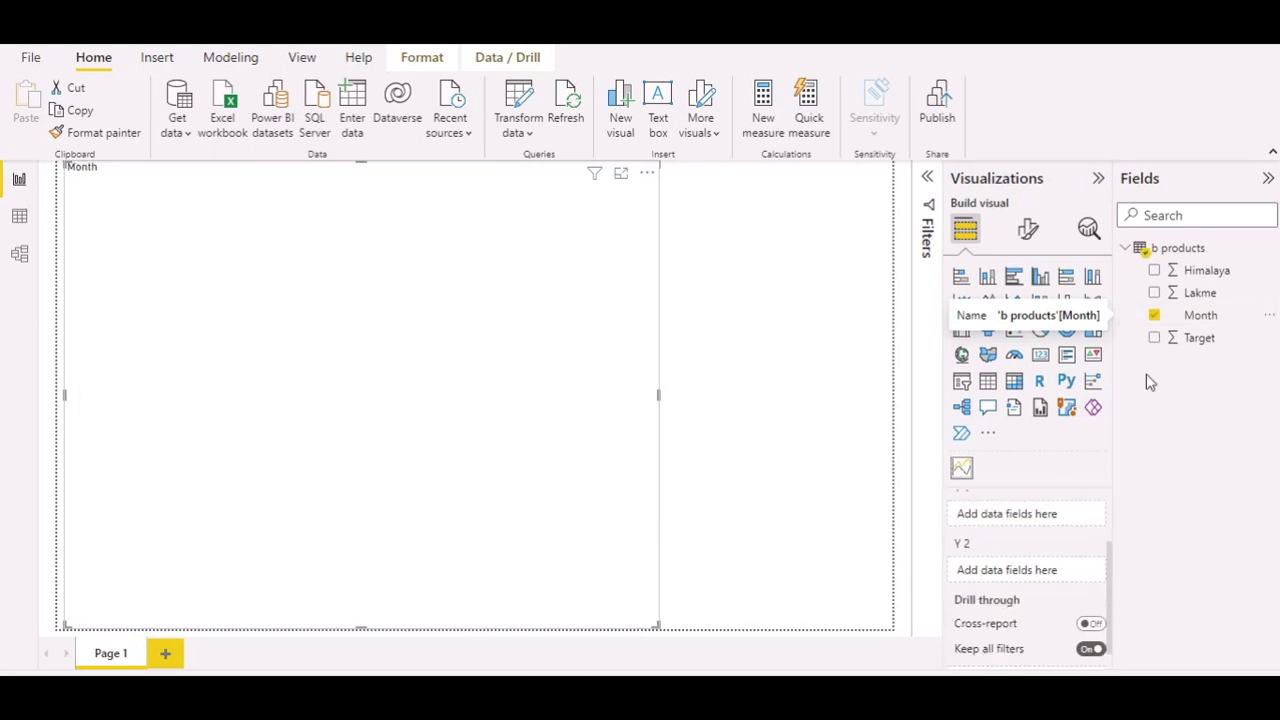
left_click(1156, 293)
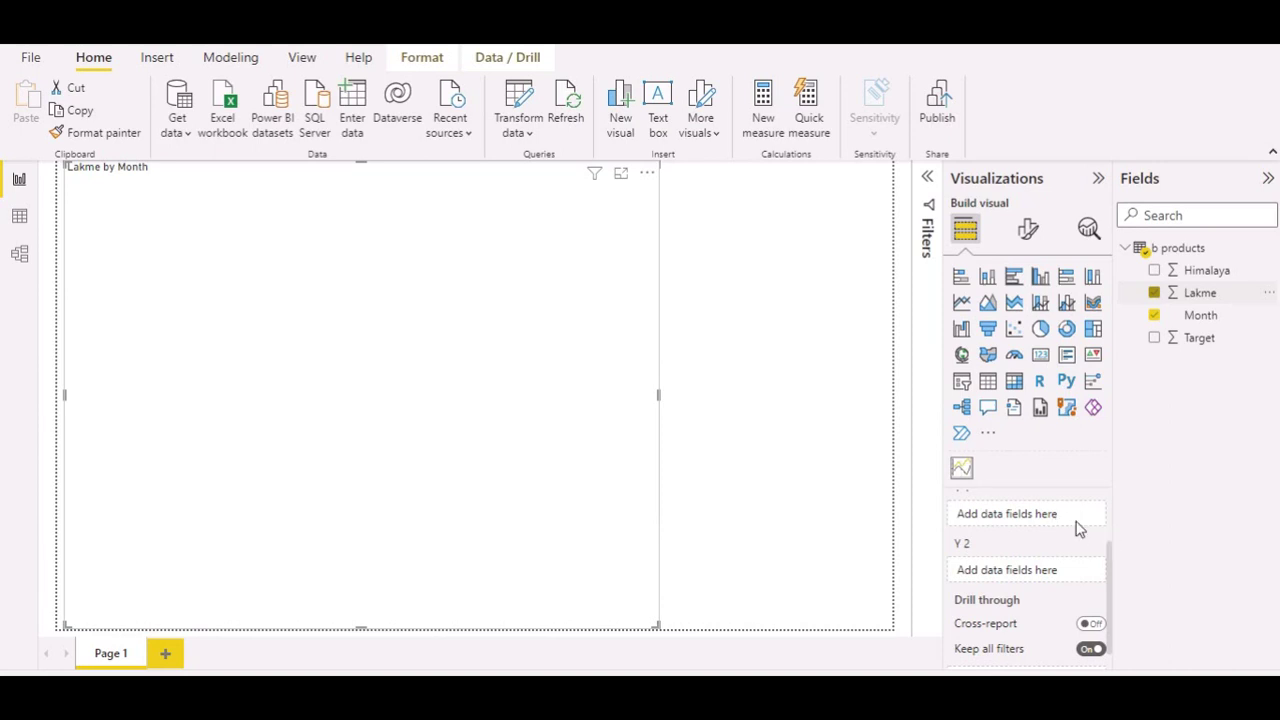
Step: Add Himalaya as a second line series and show the Format visual options
scroll(1077, 530, "up", 1)
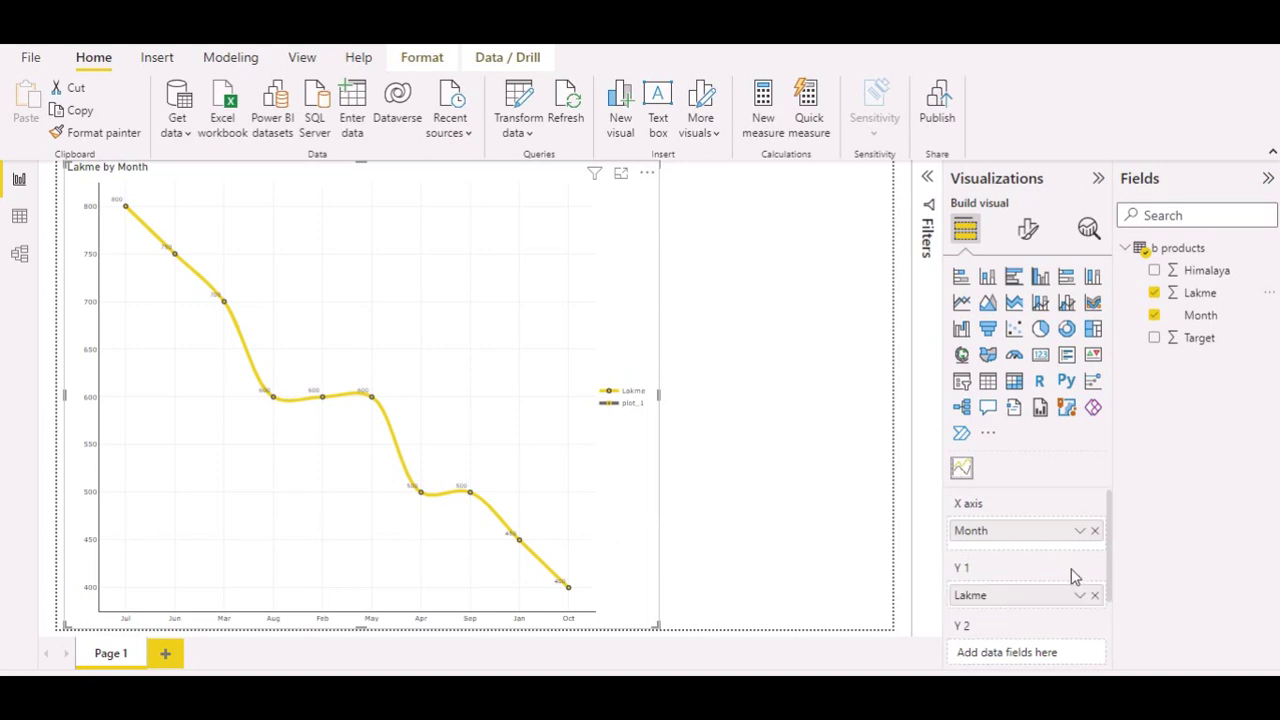
scroll(1071, 568, "down", 1)
scroll(1075, 577, "down", 1)
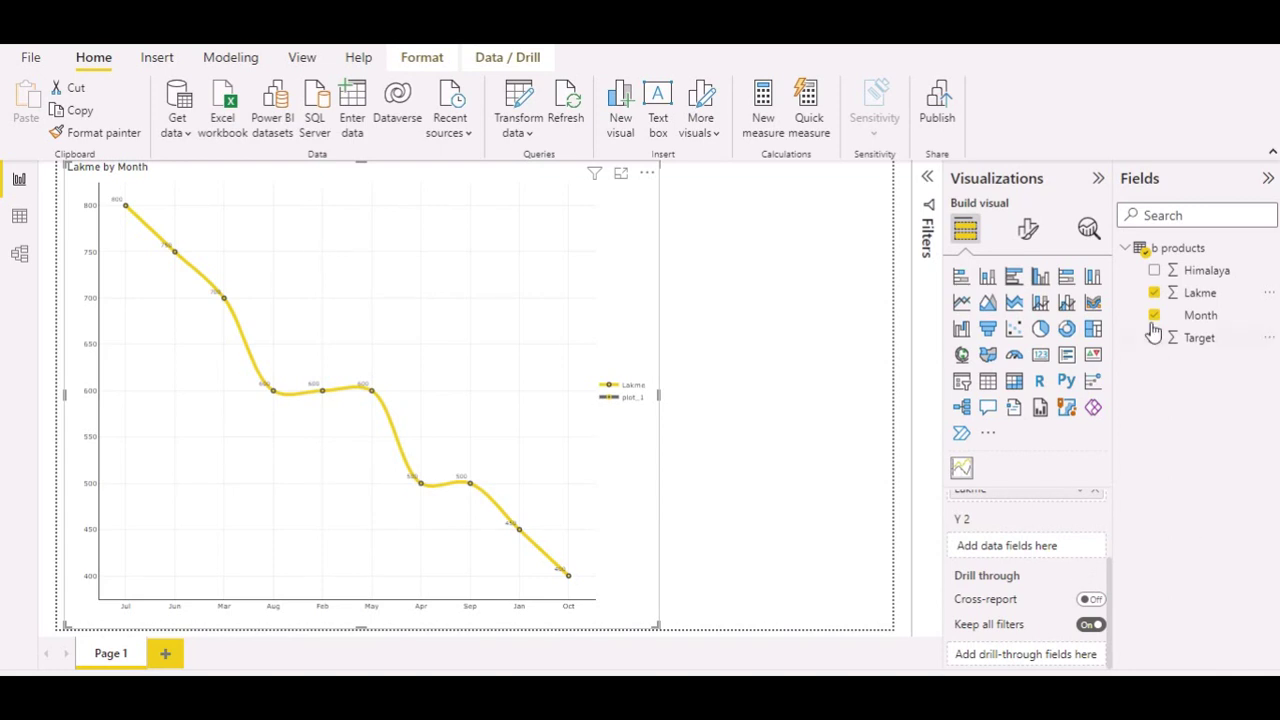
left_click(1155, 271)
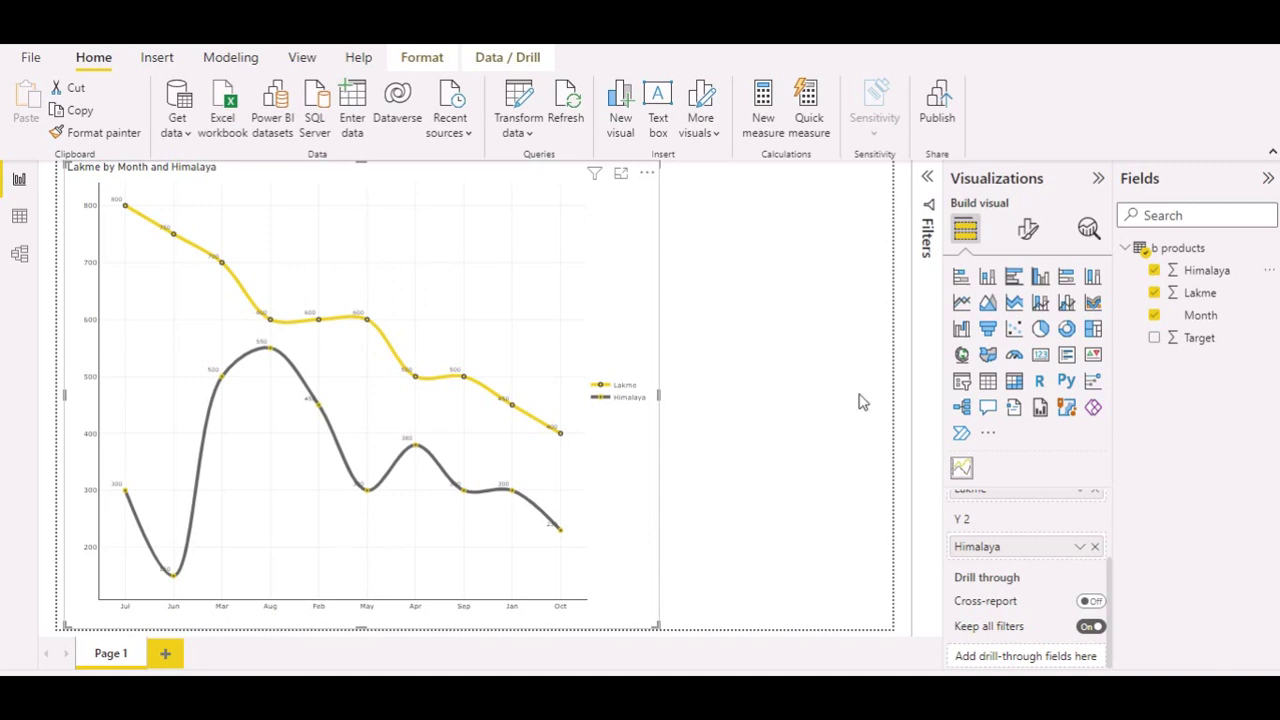
left_click(1028, 232)
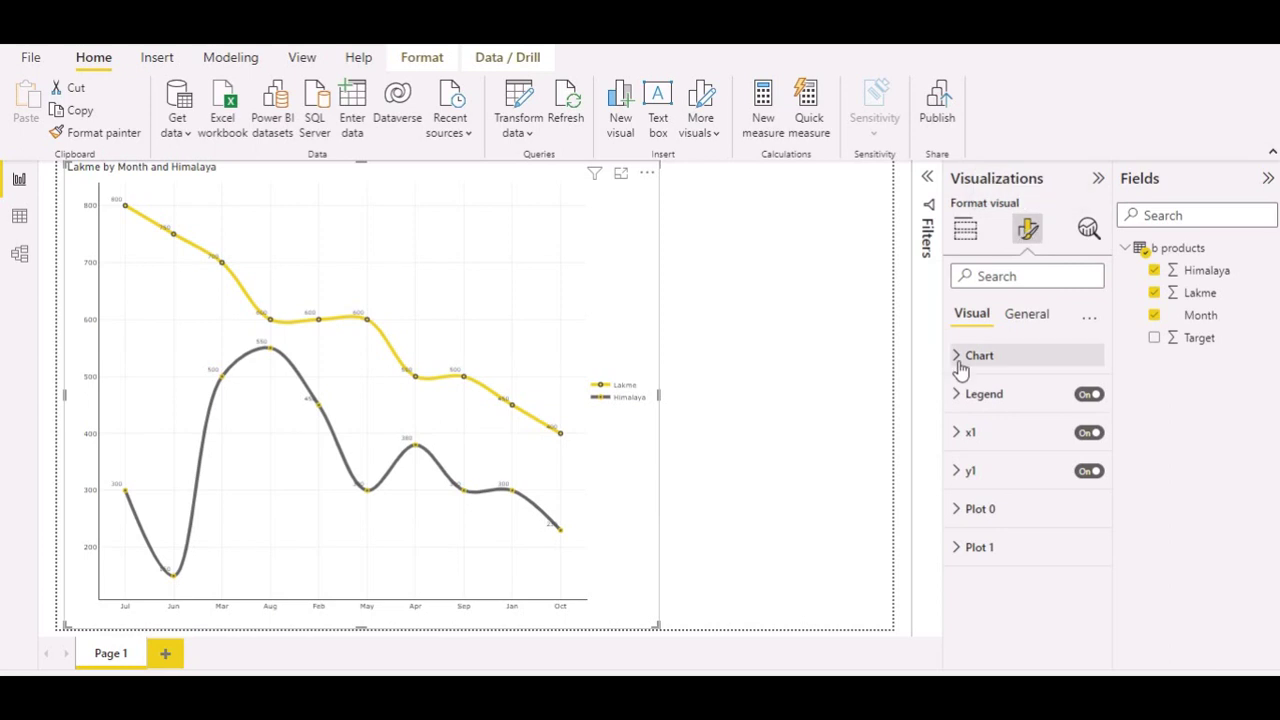
Step: Raise the Chart section's font size from 8 to 12 pt
left_click(960, 360)
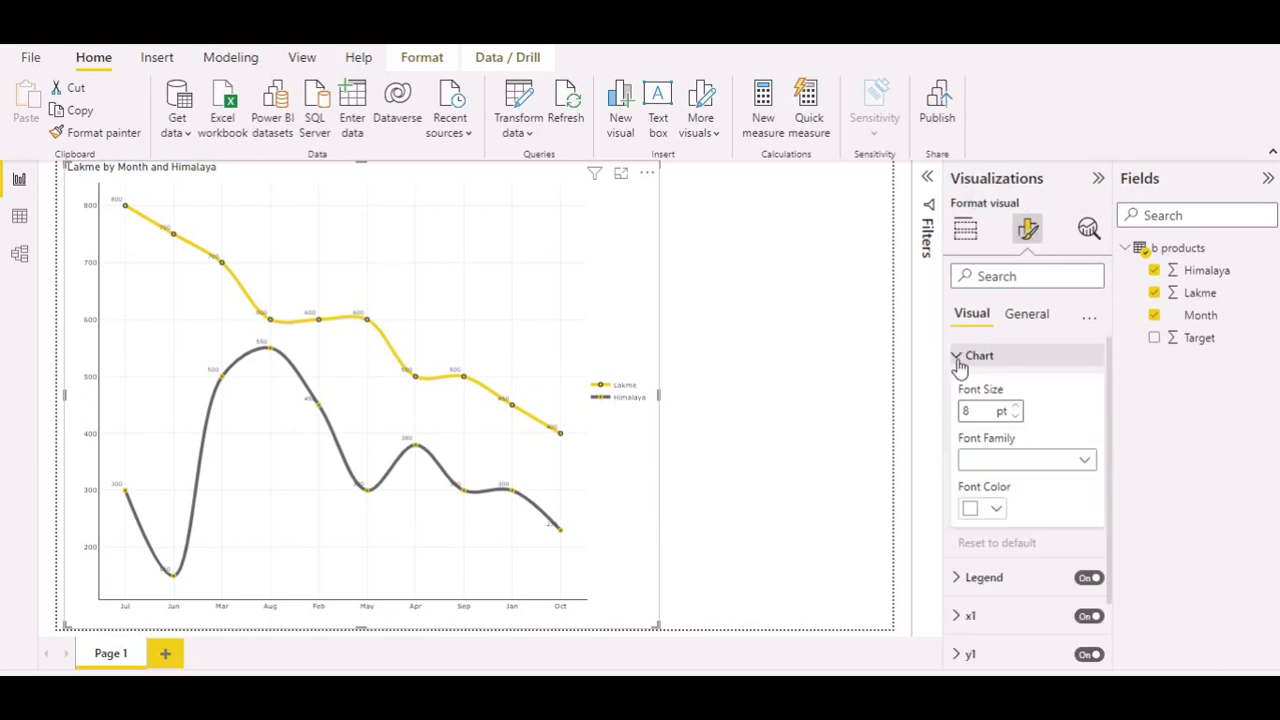
left_click(1014, 406)
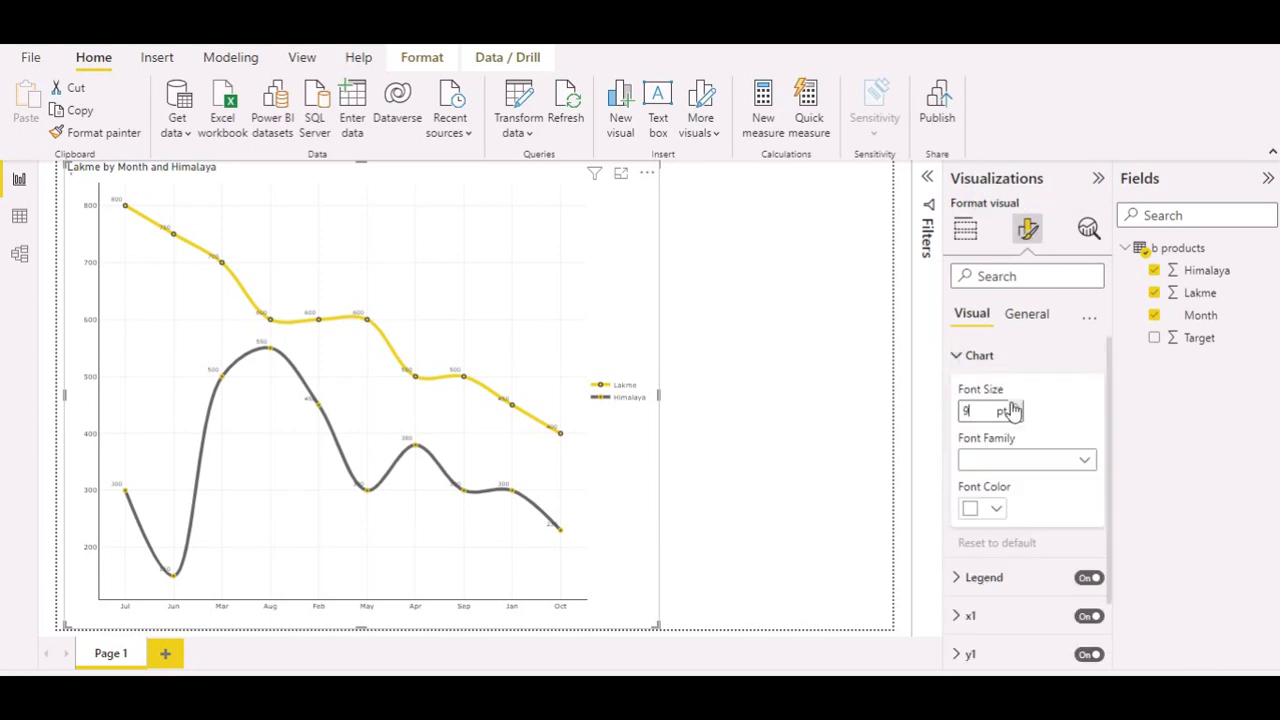
left_click(1014, 407)
left_click(1014, 407)
left_click(1014, 406)
left_click(959, 360)
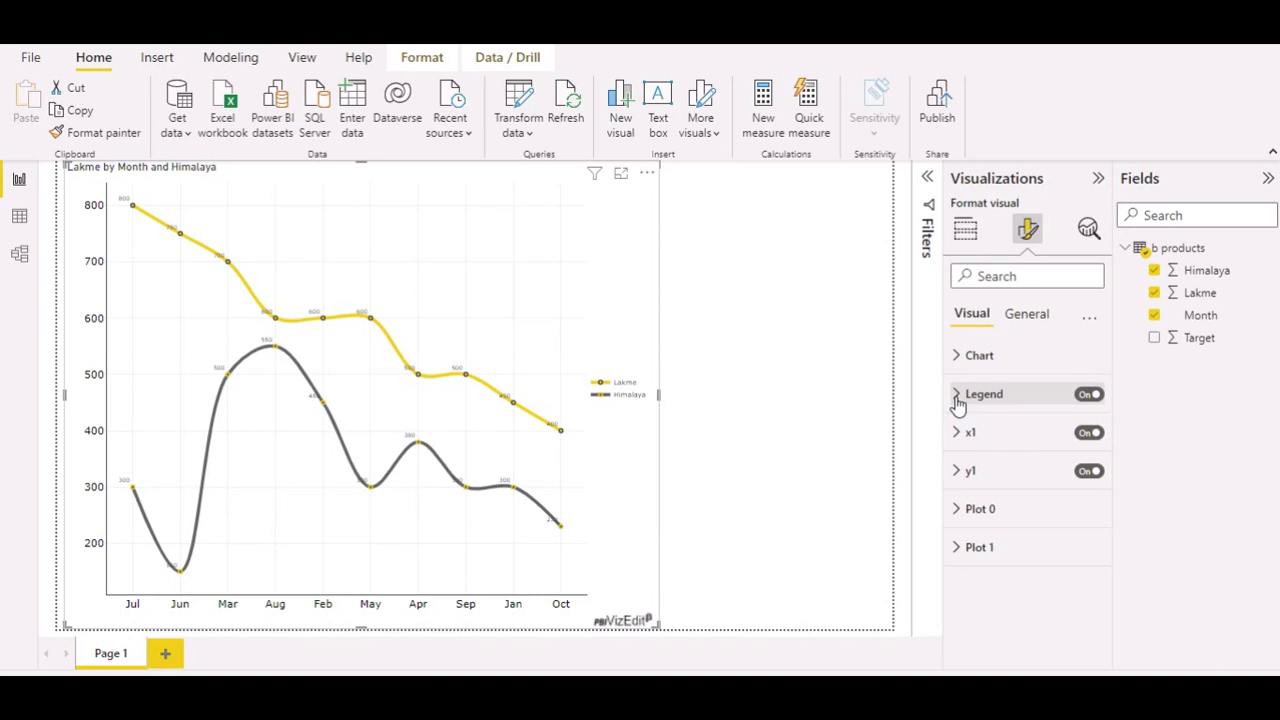
Step: Set the Legend text size to 12 pt
left_click(957, 396)
scroll(985, 450, "down", 2)
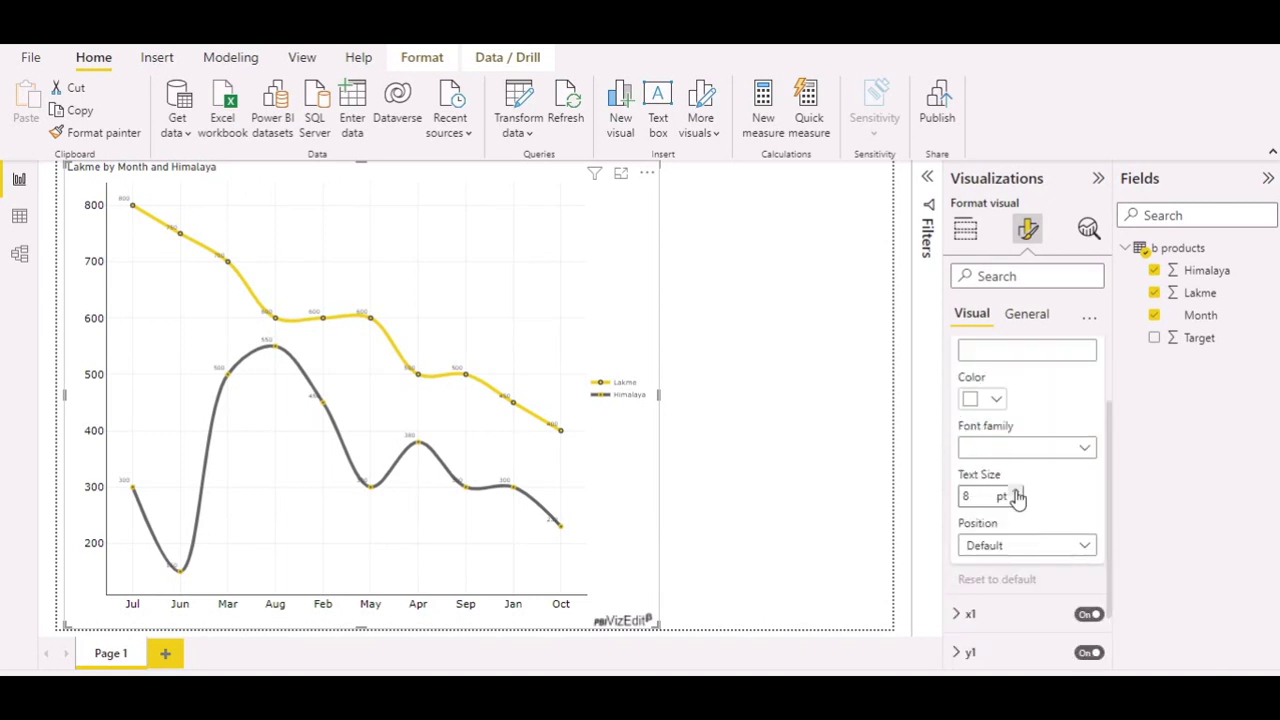
key("BackSpace")
type("11")
left_click(1016, 492)
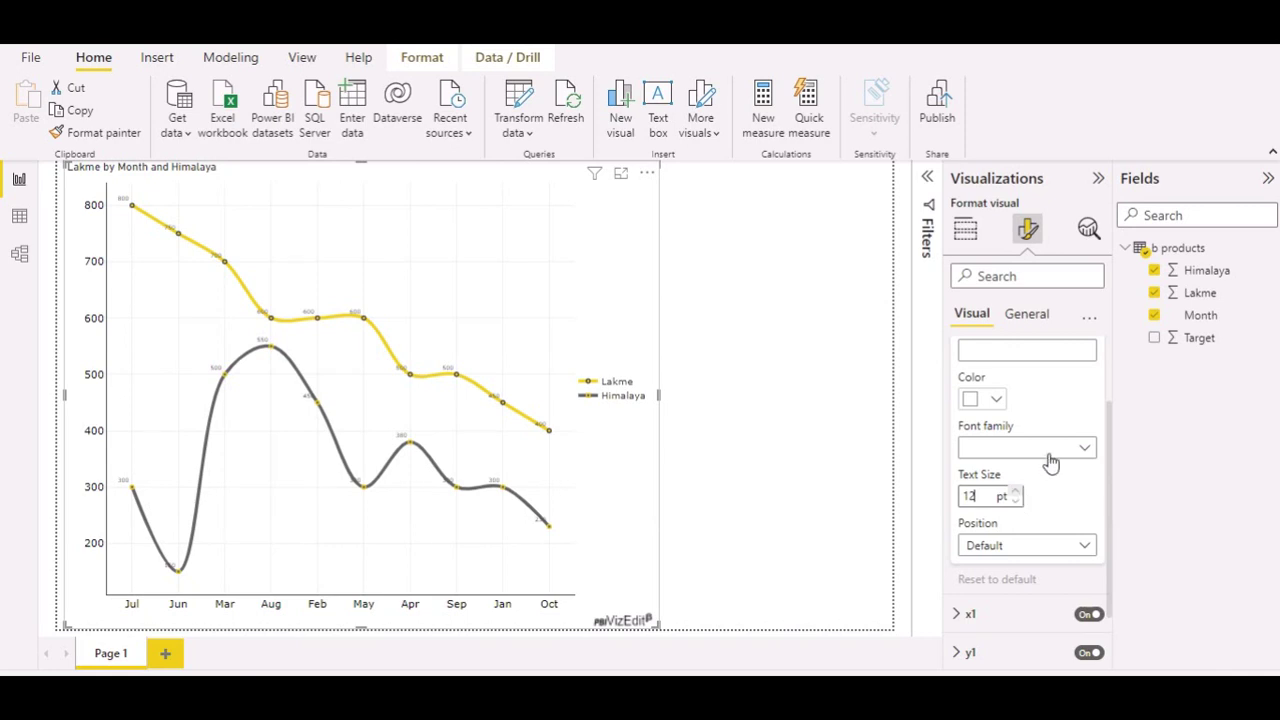
scroll(1050, 460, "up", 1)
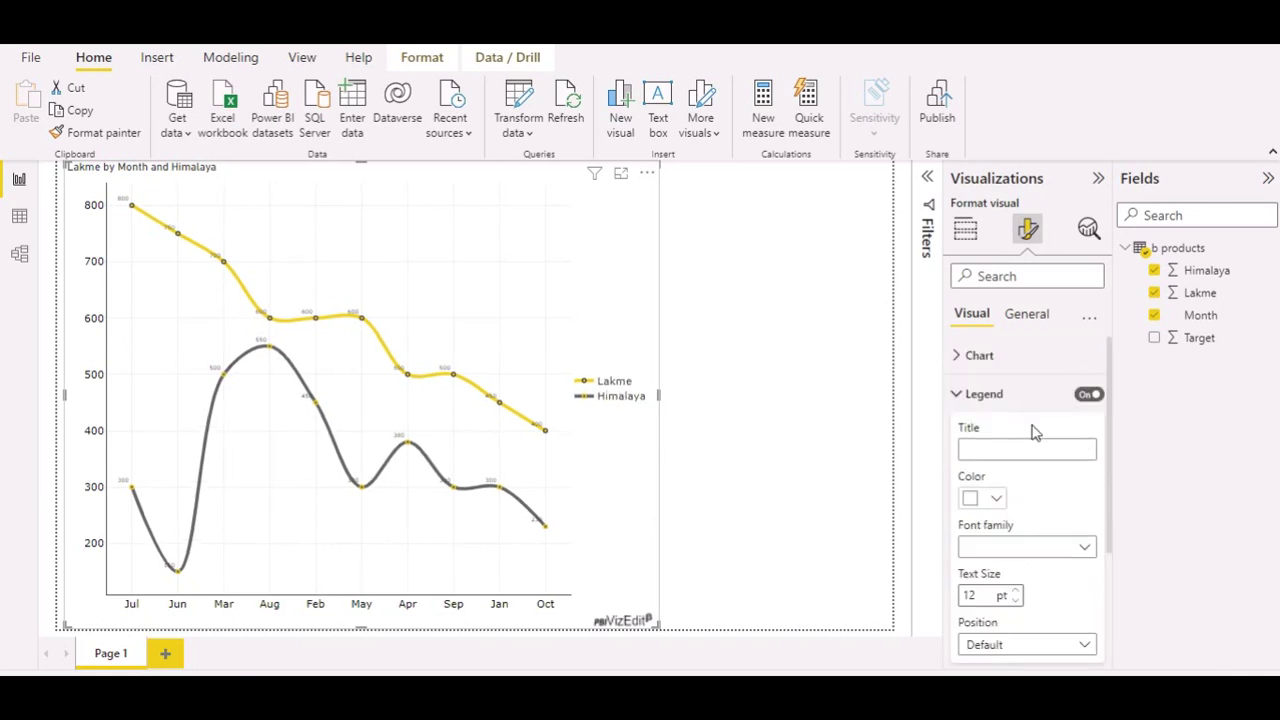
left_click(956, 396)
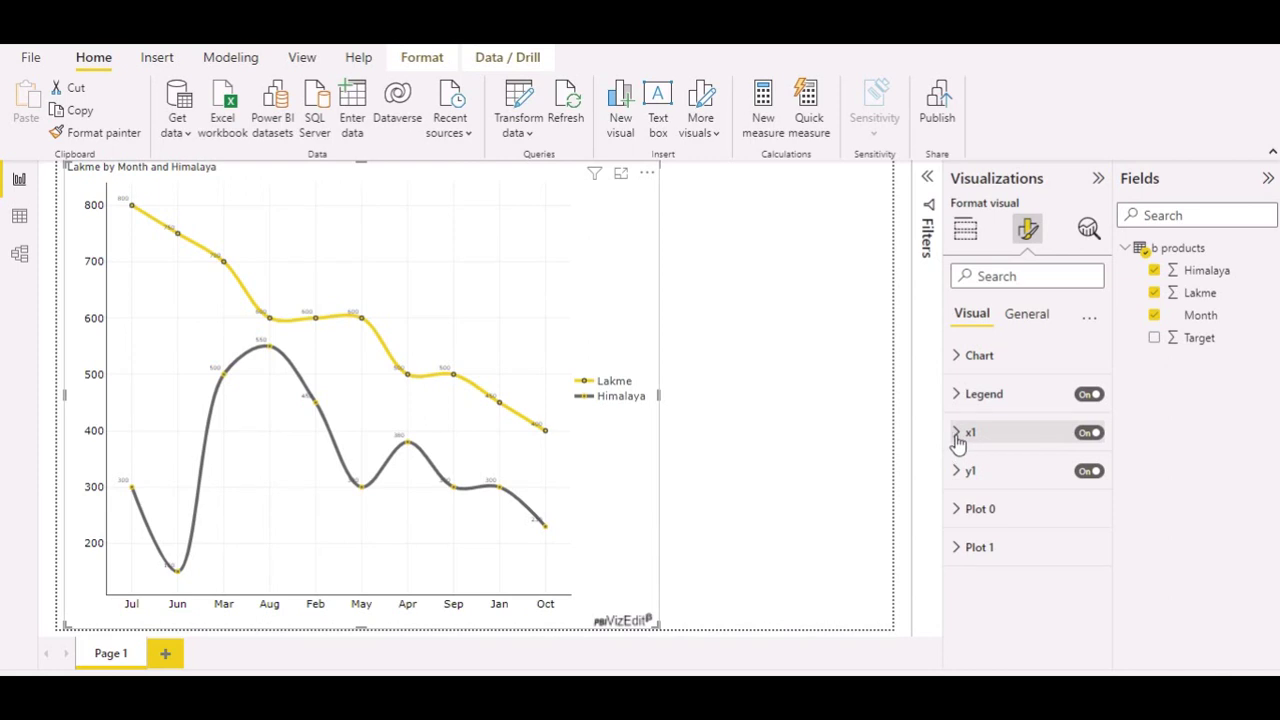
left_click(957, 438)
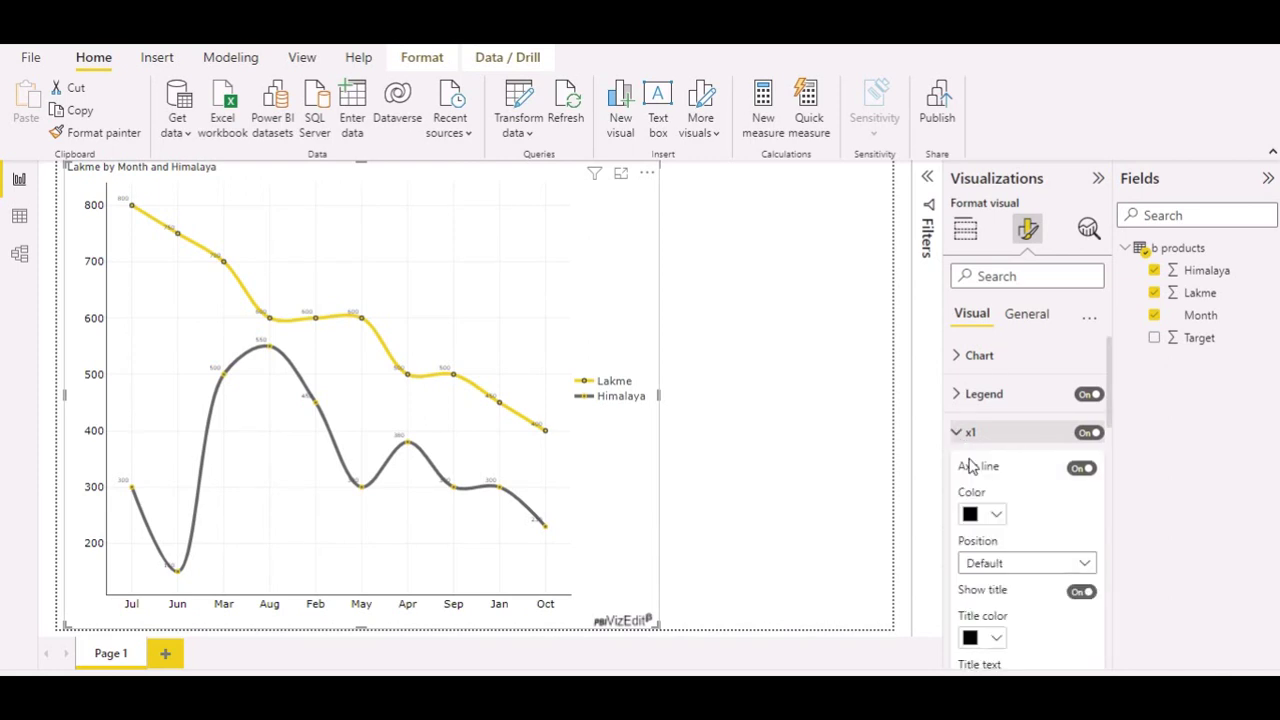
scroll(1024, 560, "down", 3)
scroll(1024, 560, "up", 3)
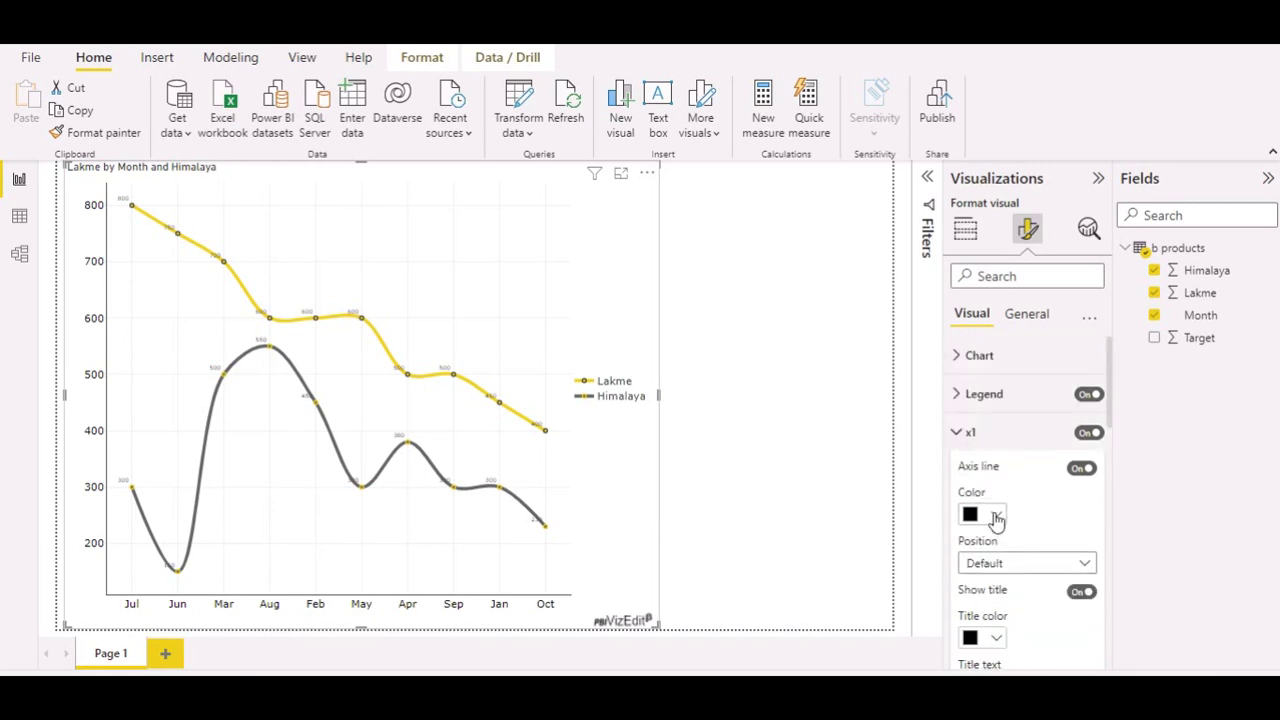
scroll(997, 570, "down", 3)
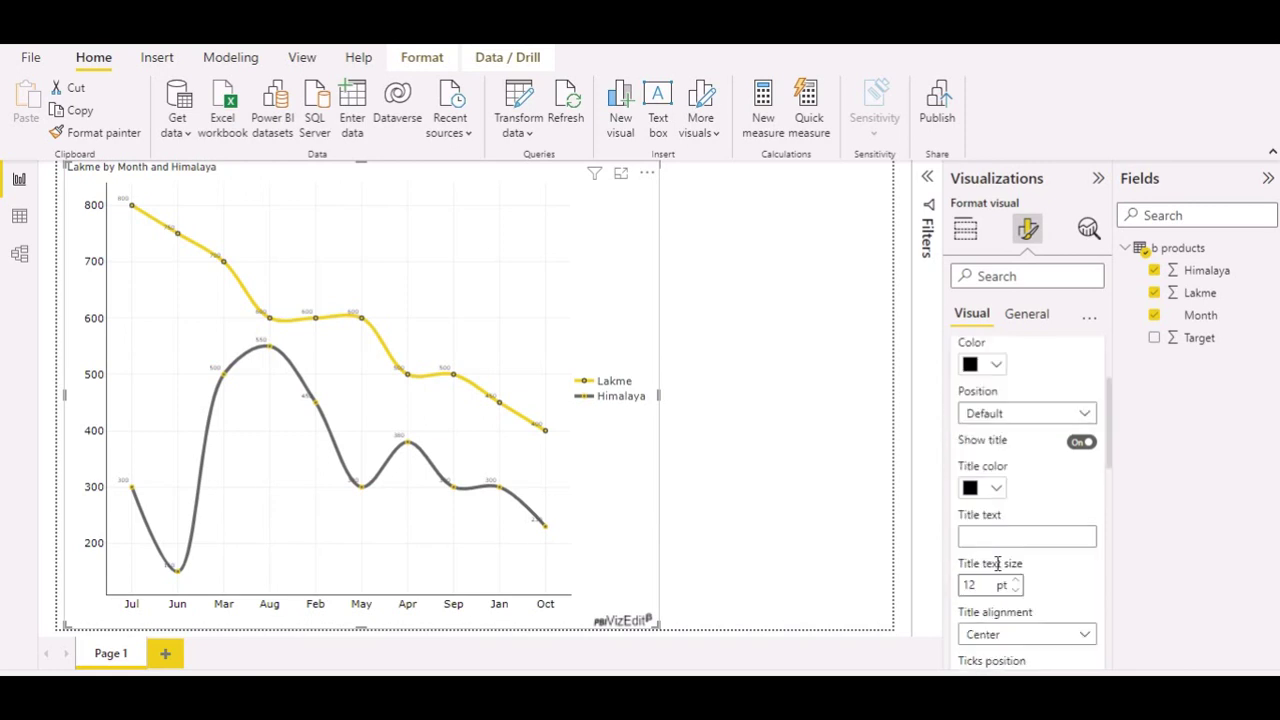
scroll(997, 564, "down", 3)
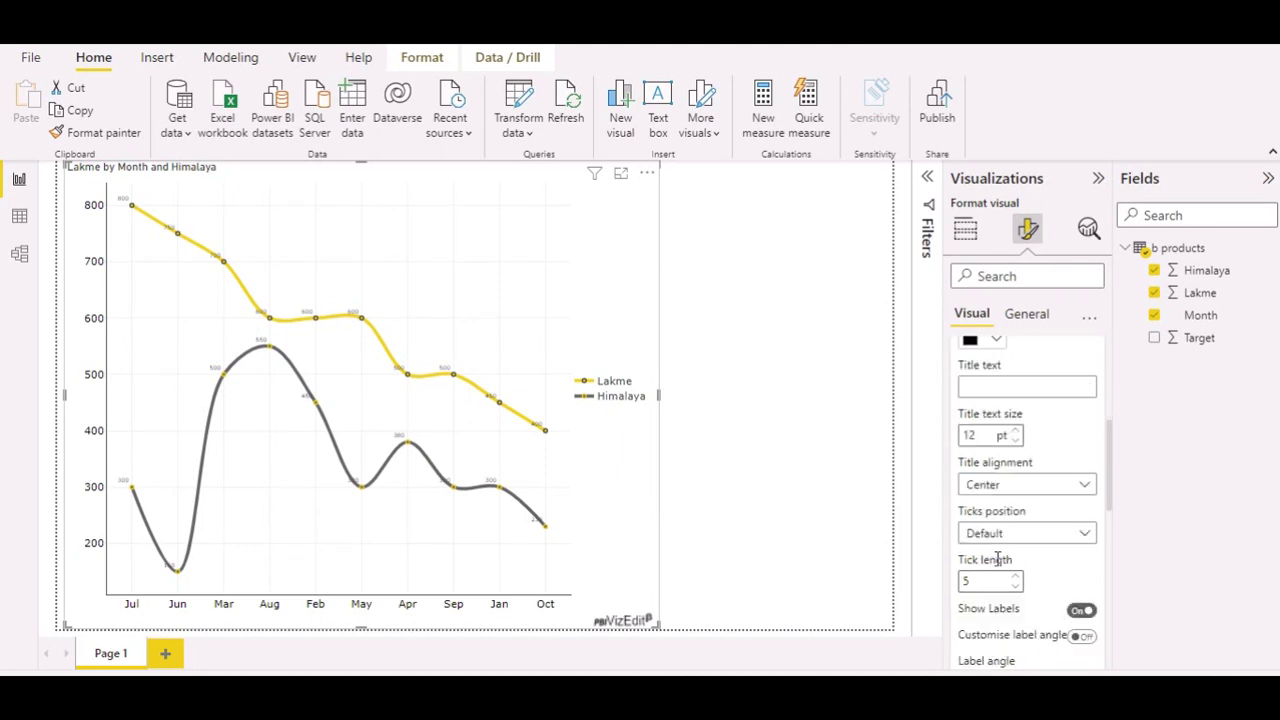
scroll(997, 556, "down", 5)
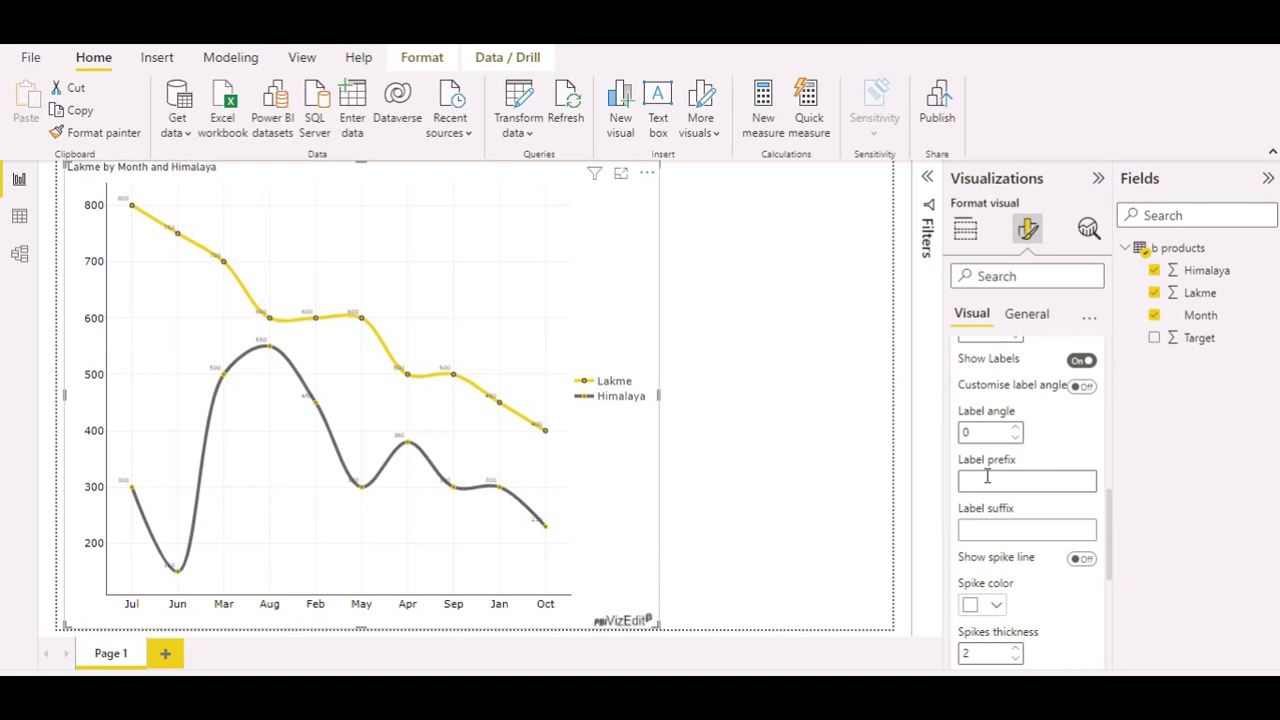
scroll(983, 573, "down", 4)
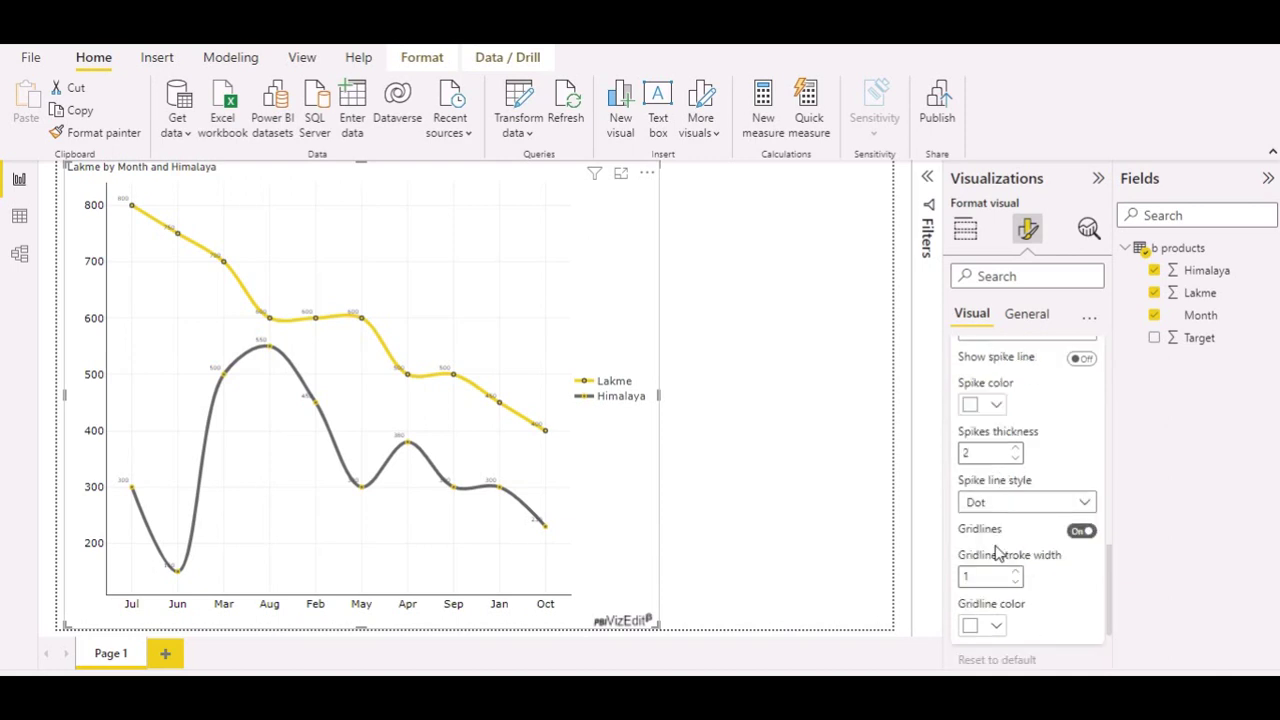
left_click(1082, 535)
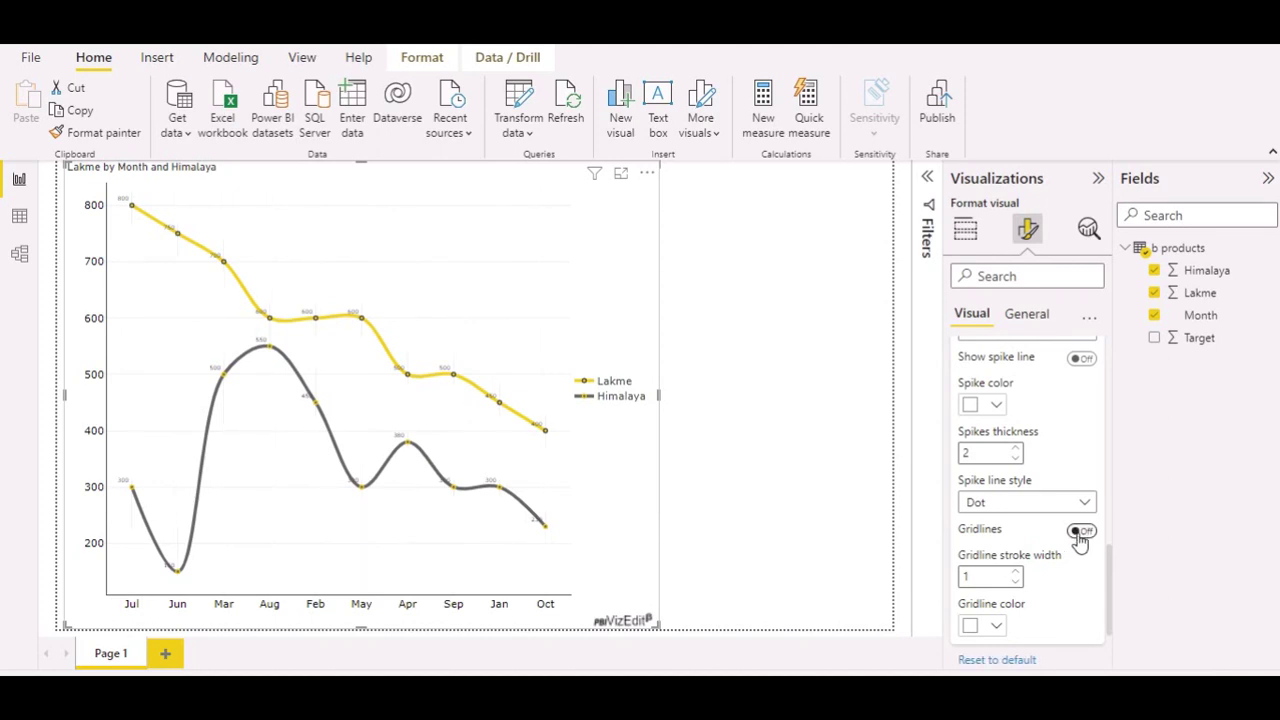
left_click(1080, 535)
left_click(1080, 535)
scroll(1056, 545, "up", 3)
scroll(1056, 540, "up", 3)
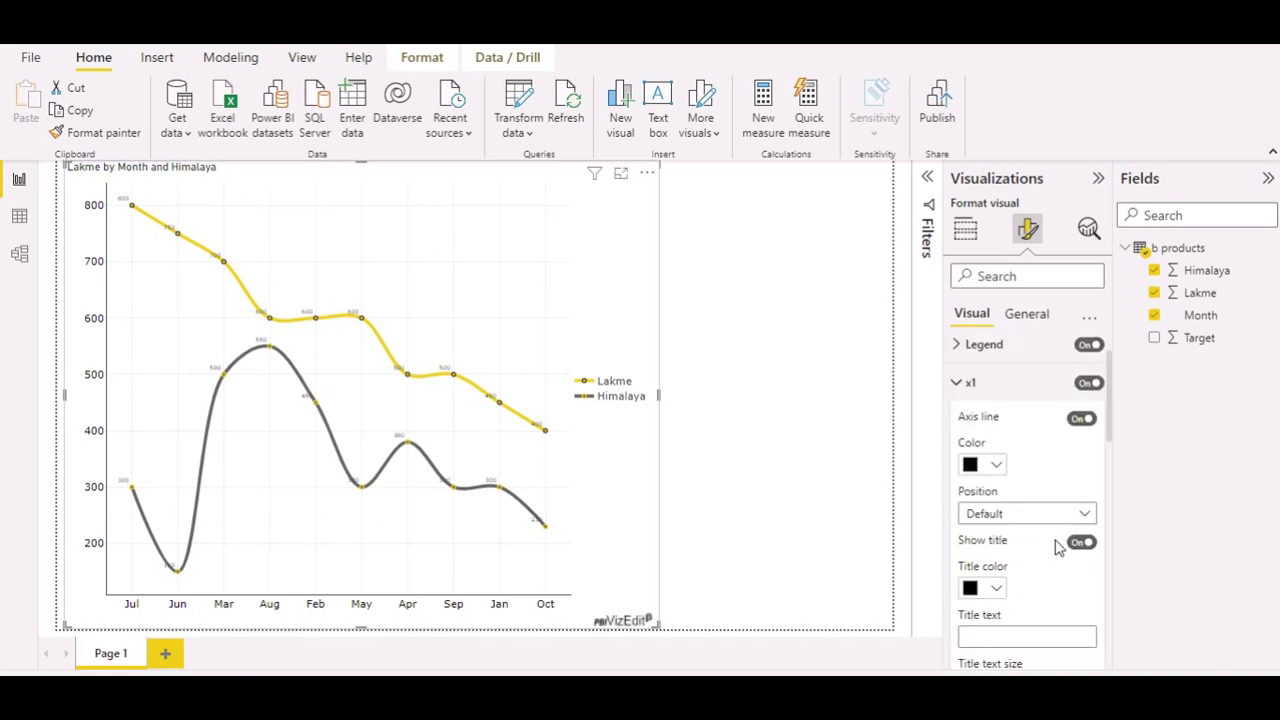
scroll(1058, 545, "up", 1)
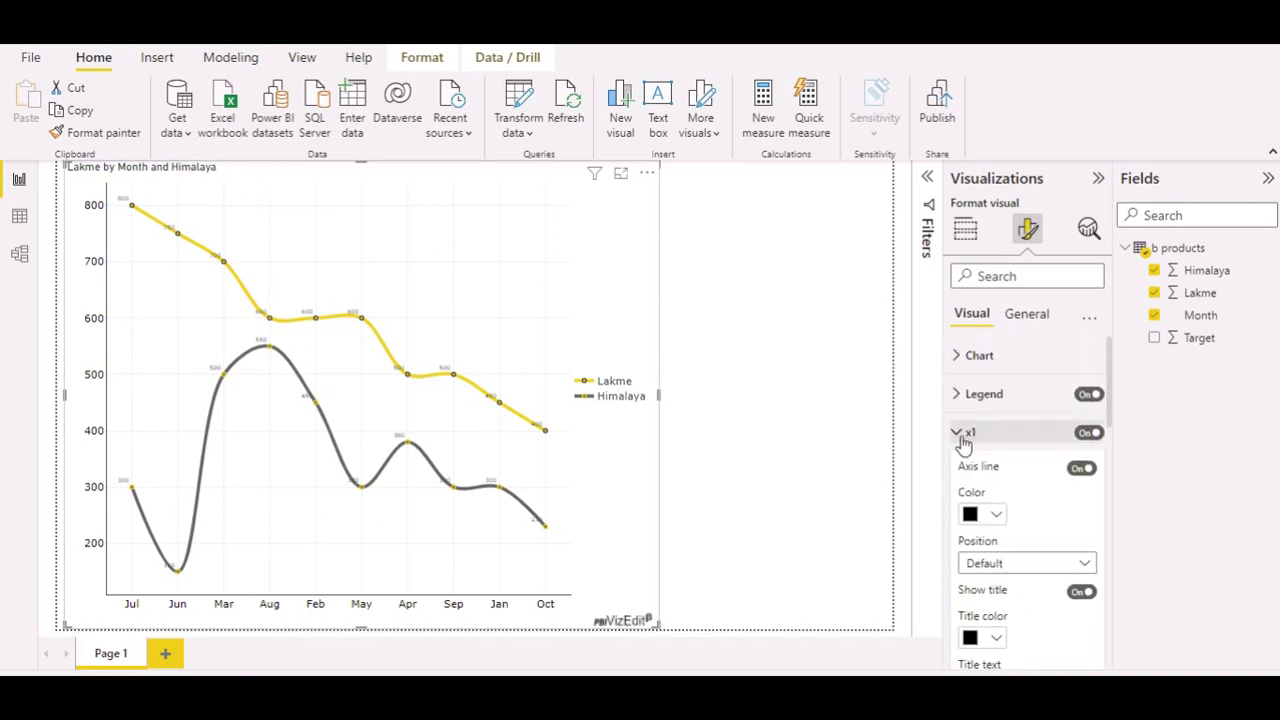
left_click(962, 436)
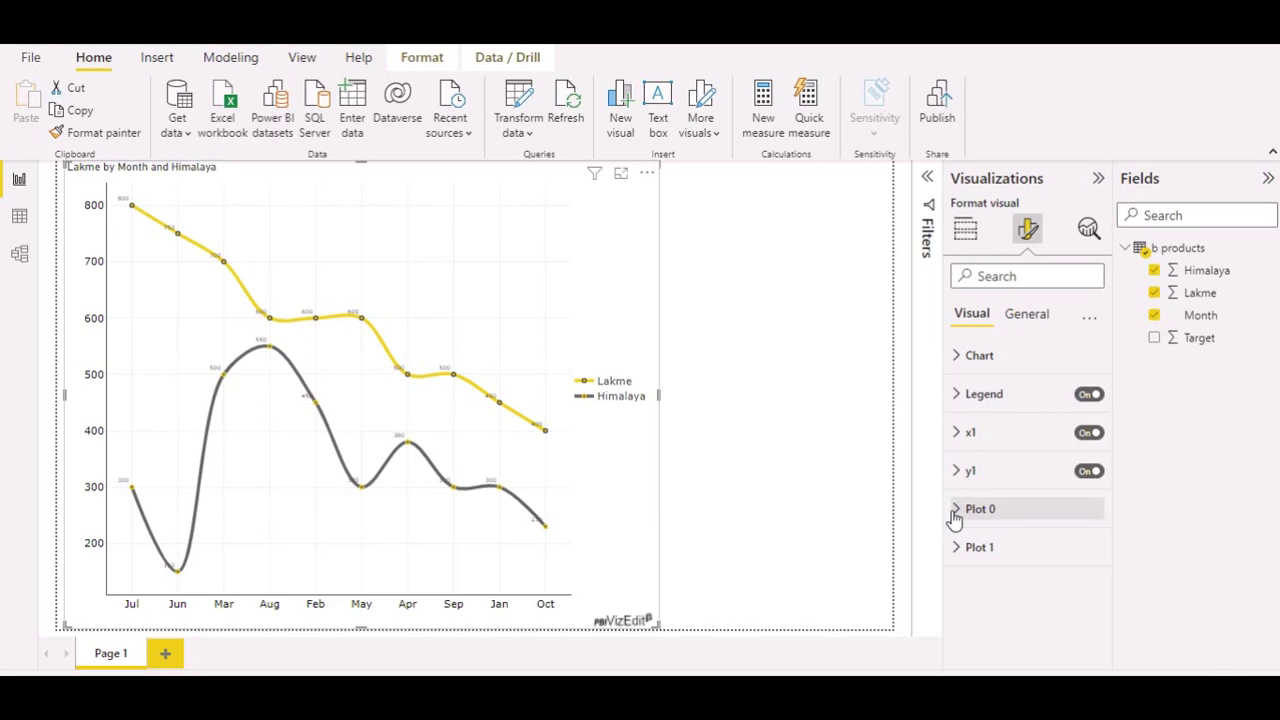
Step: In Plot 0, test Lakme line thicknesses of 27%, 12% and 8%
left_click(958, 515)
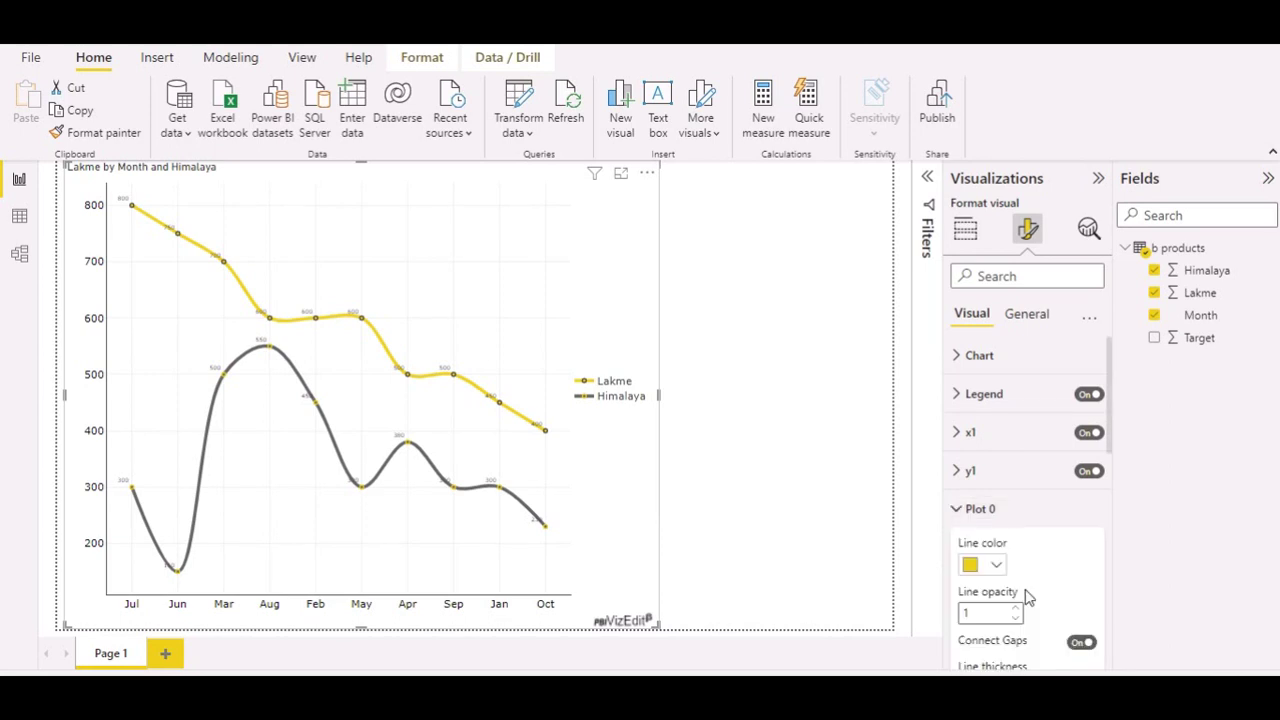
scroll(1028, 597, "down", 1)
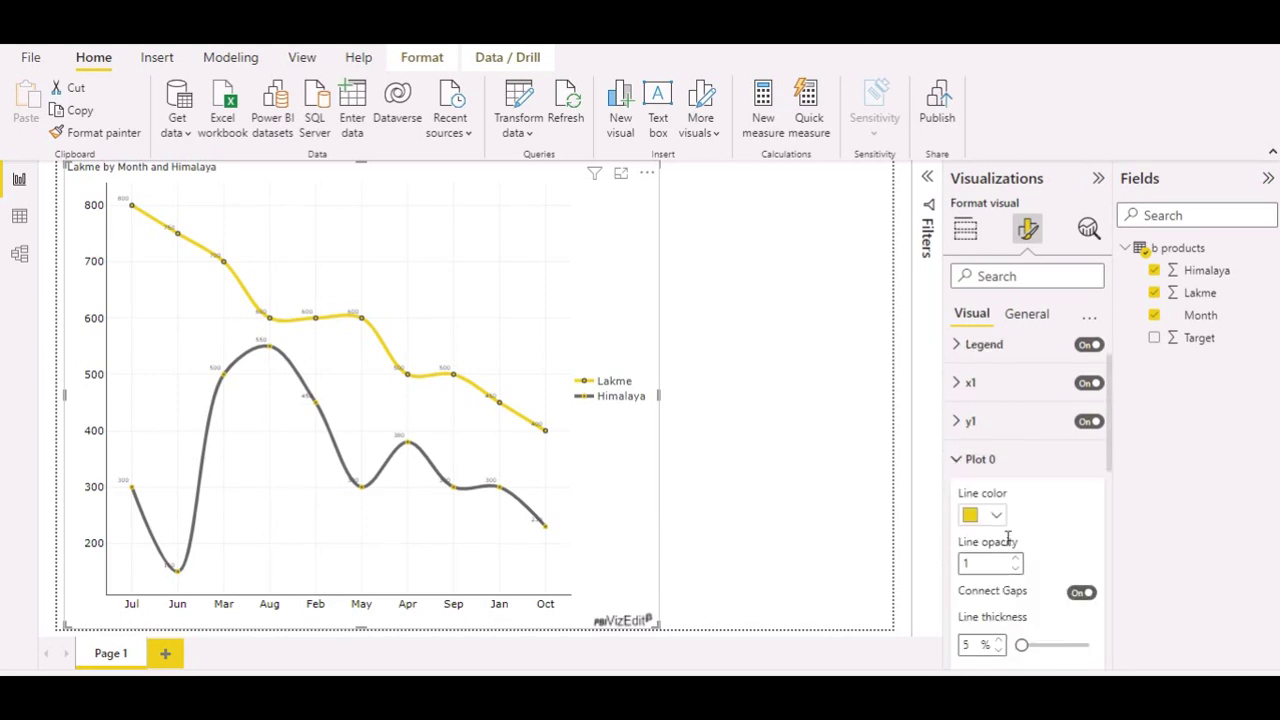
scroll(994, 570, "down", 1)
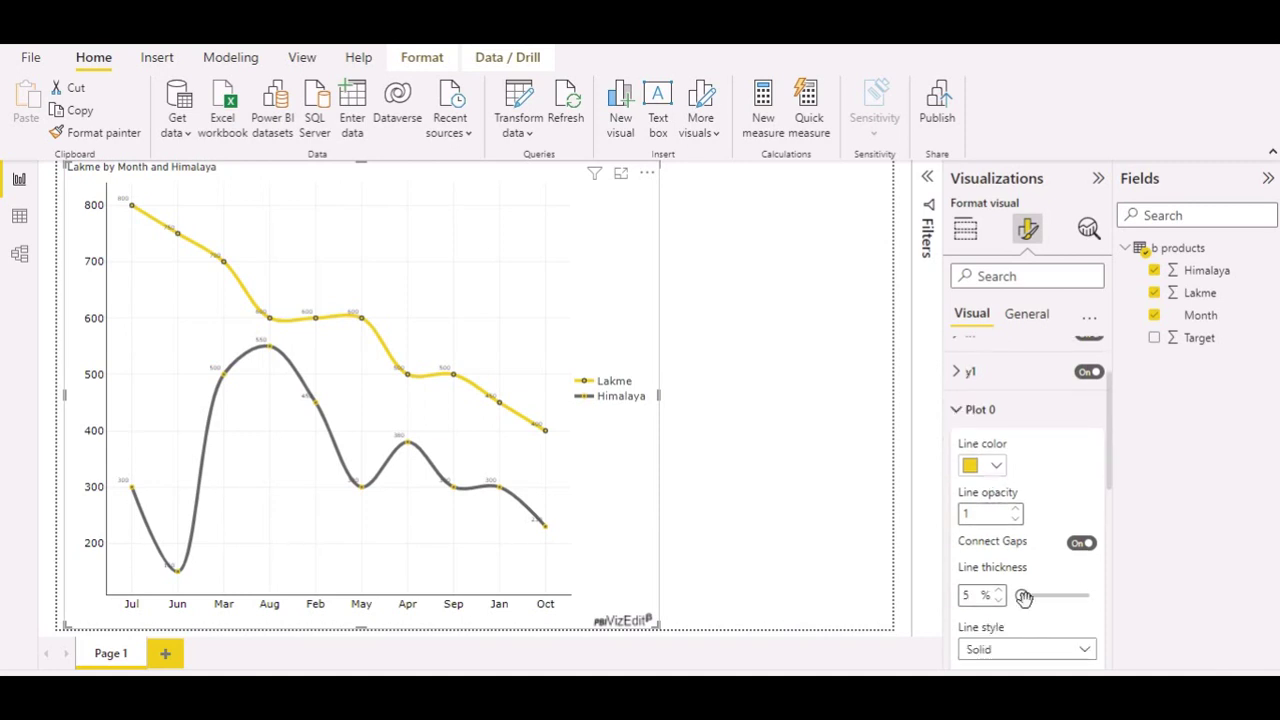
left_click_drag(1024, 597, 1038, 597)
left_click_drag(1037, 598, 1038, 600)
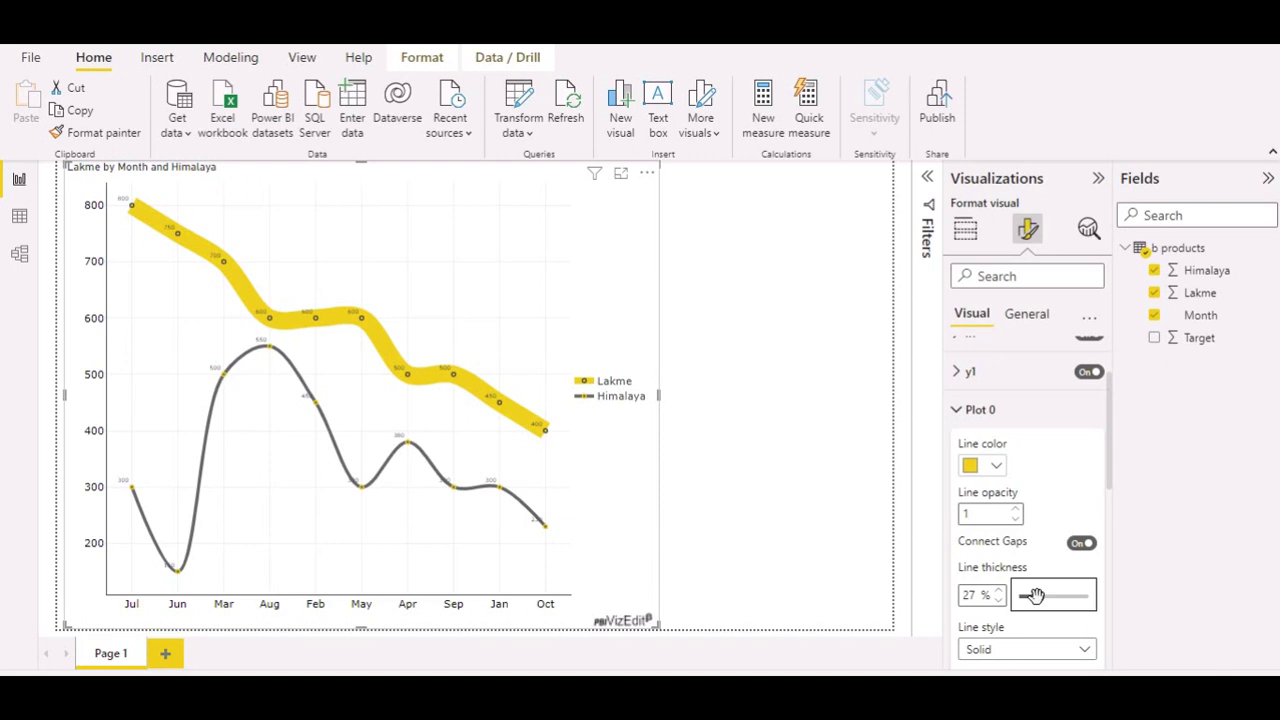
left_click_drag(1036, 596, 1027, 596)
left_click_drag(1022, 596, 1024, 596)
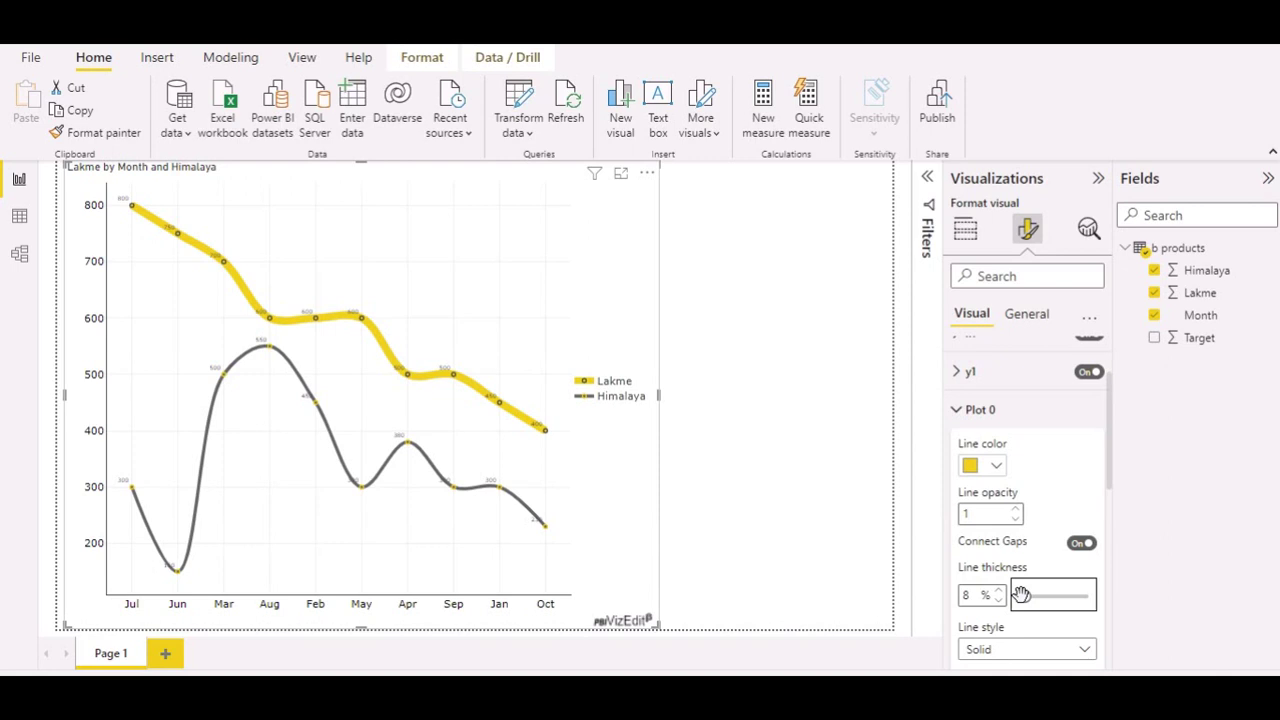
Step: Set the Lakme line thickness to 5%
double_click(975, 596)
type("5")
scroll(1018, 455, "down", 3)
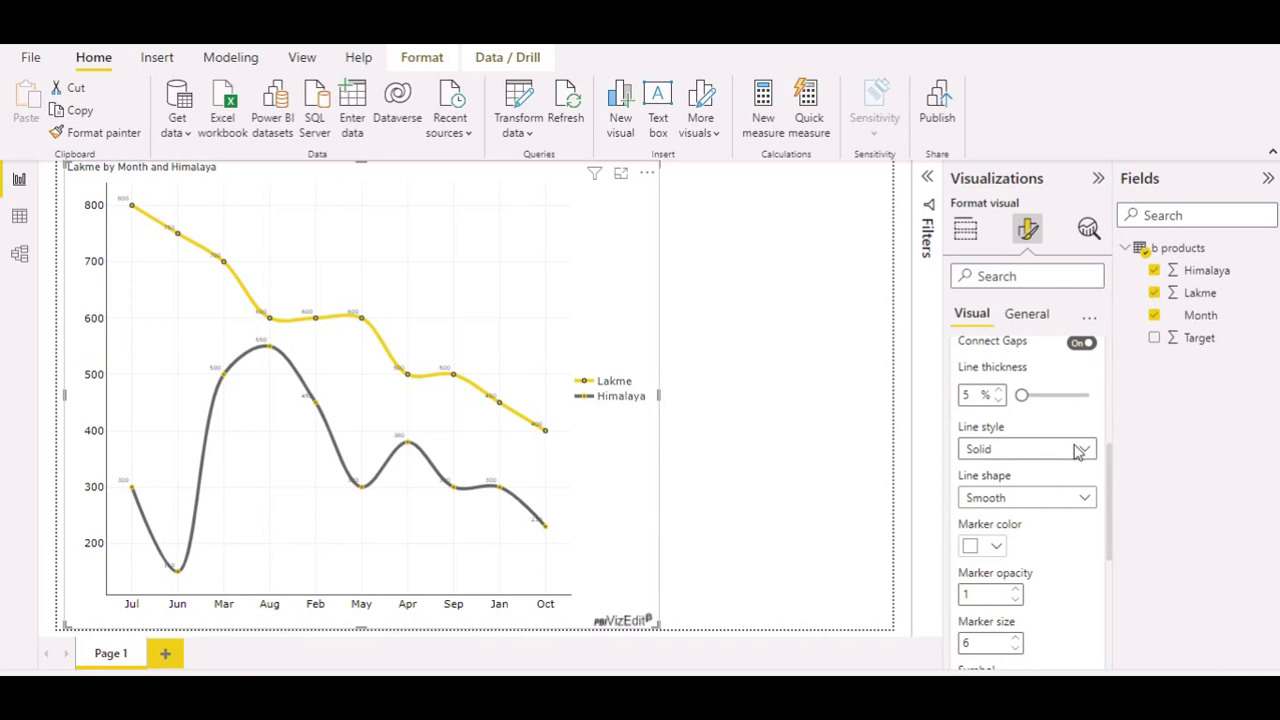
Step: Review Plot 0's line style, line shape and symbol choices, keeping the Smooth shape
left_click(1078, 451)
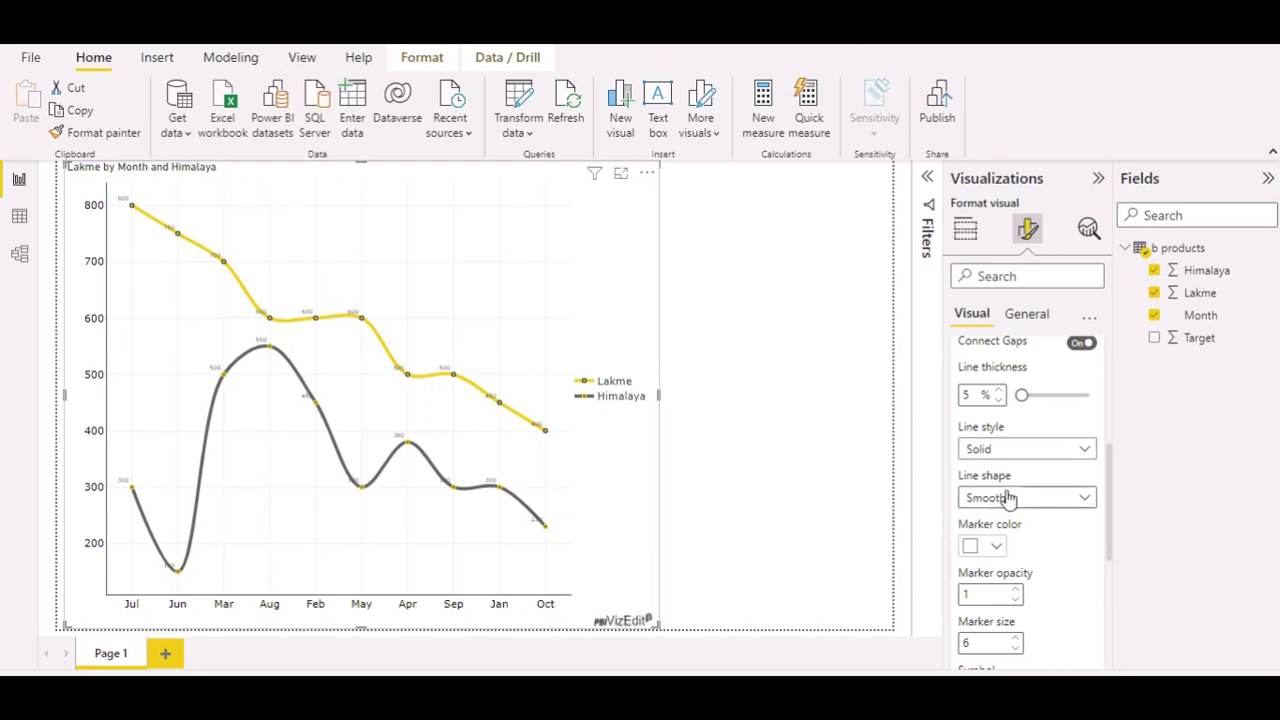
left_click(1075, 500)
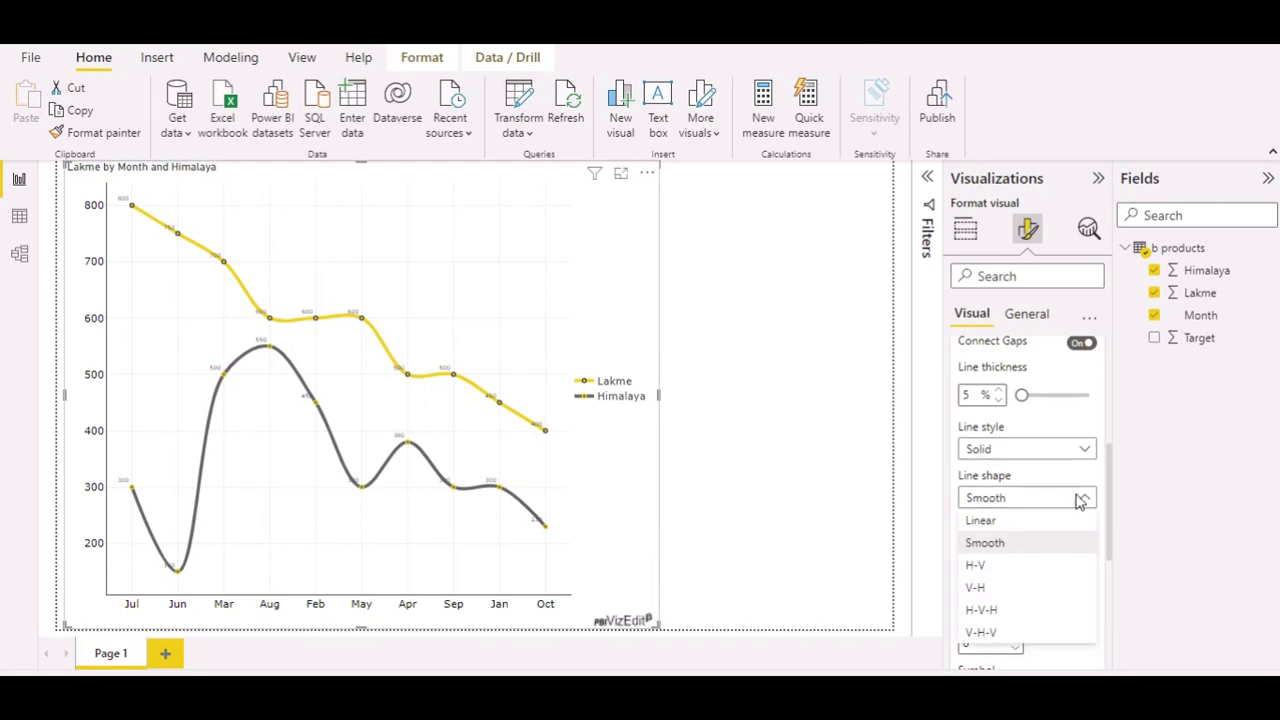
left_click(1083, 500)
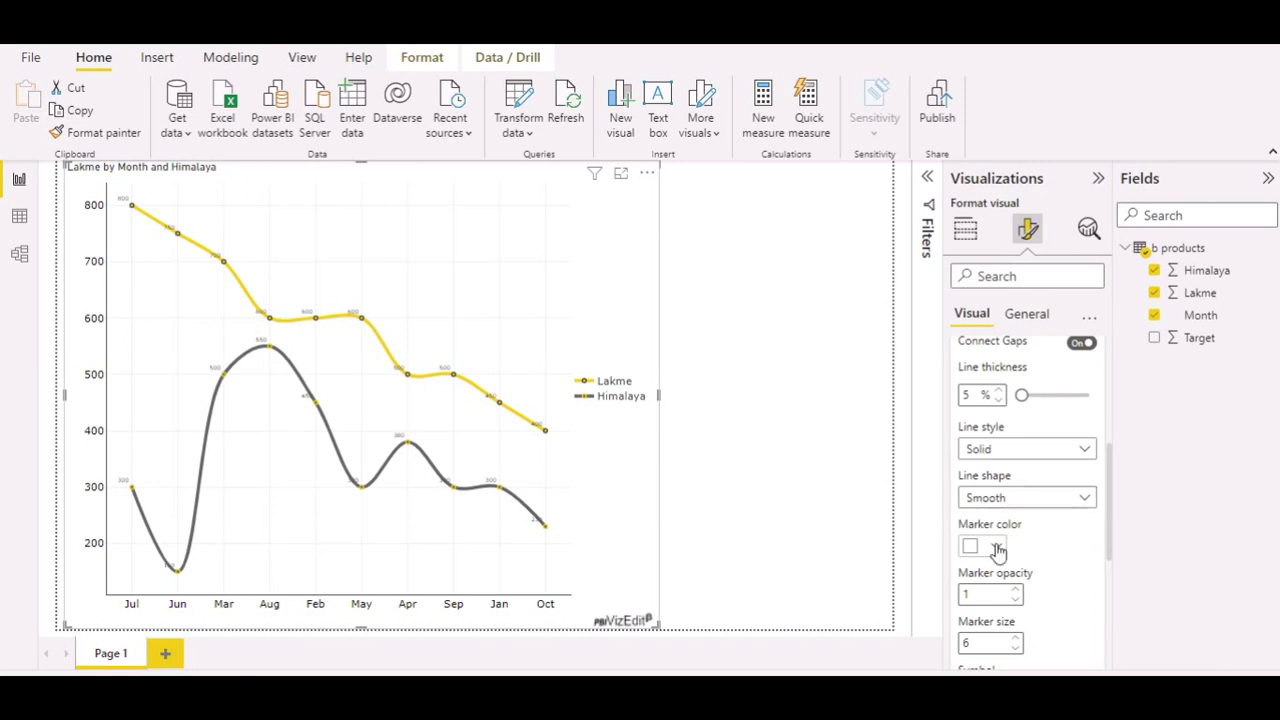
scroll(998, 593, "down", 1)
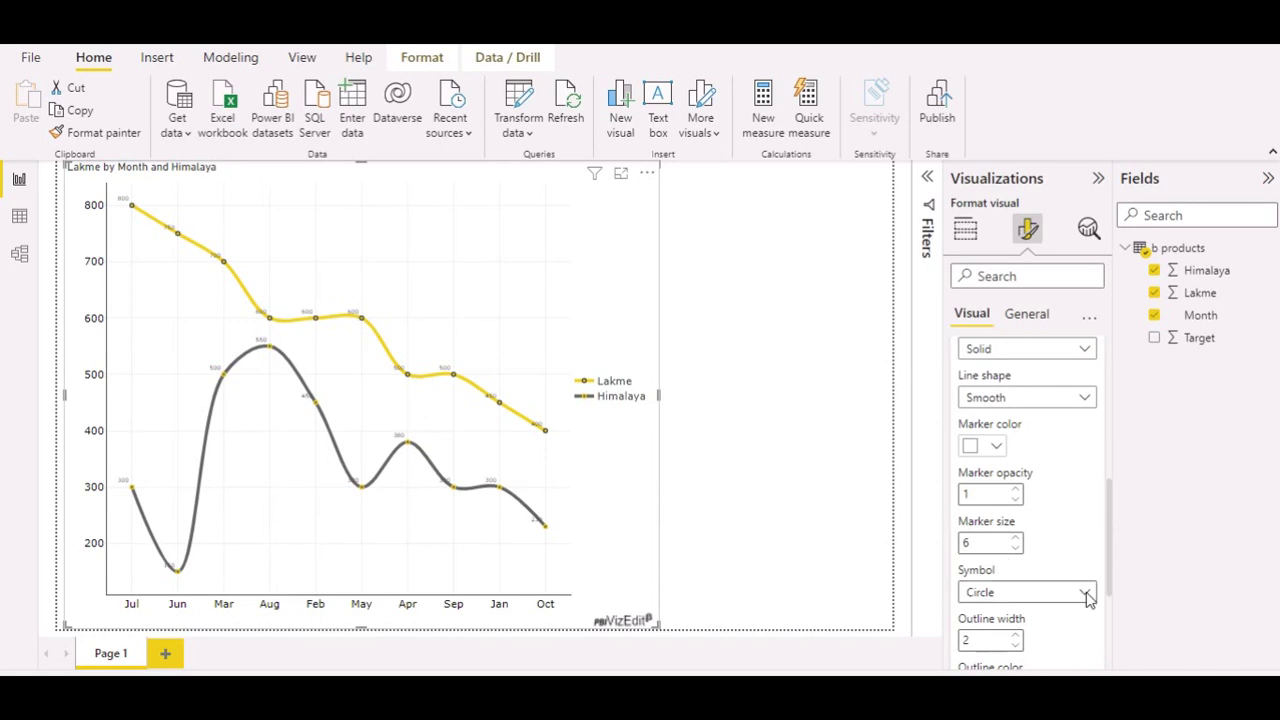
left_click(1086, 594)
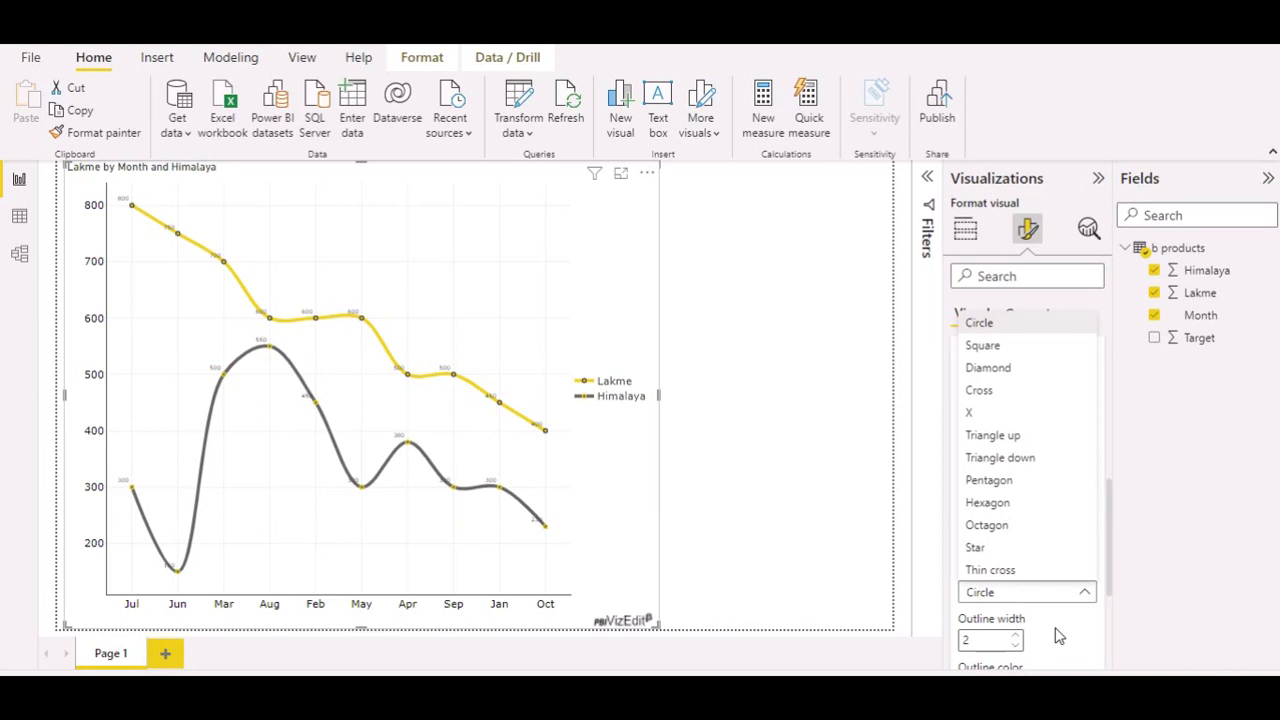
Step: Set the Lakme data label text font size to 14
scroll(1060, 637, "down", 2)
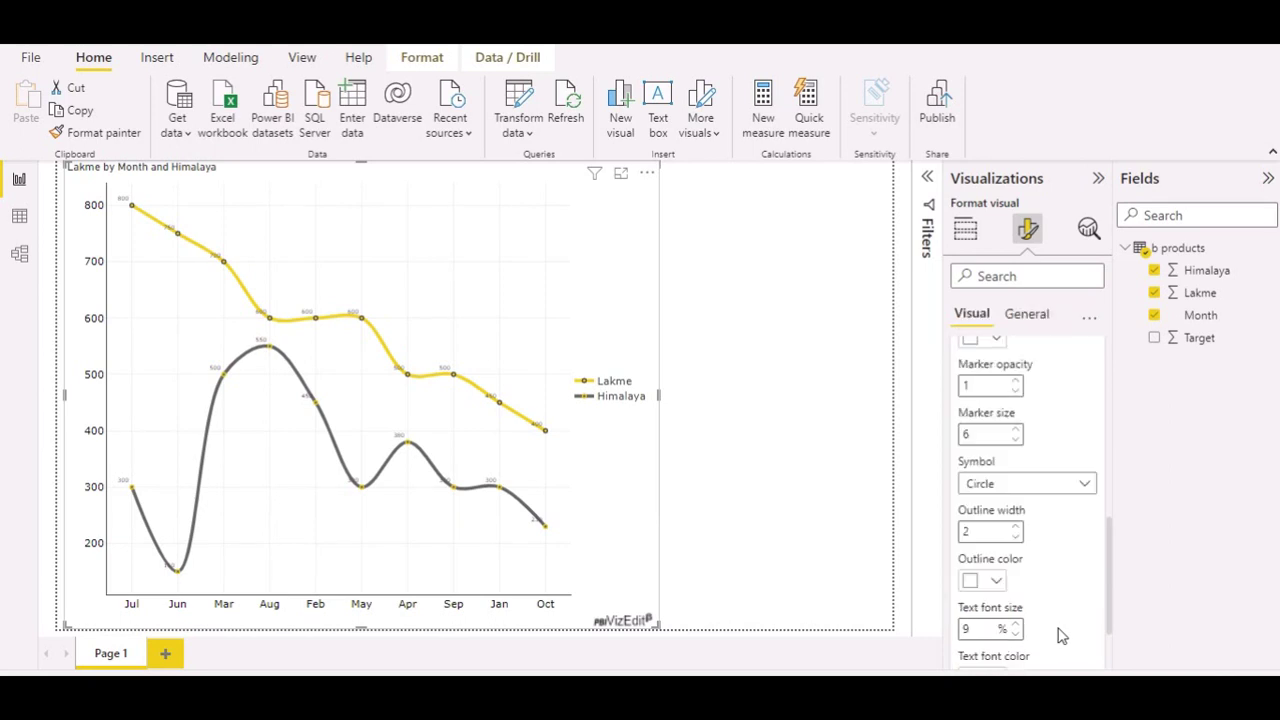
scroll(1062, 637, "down", 2)
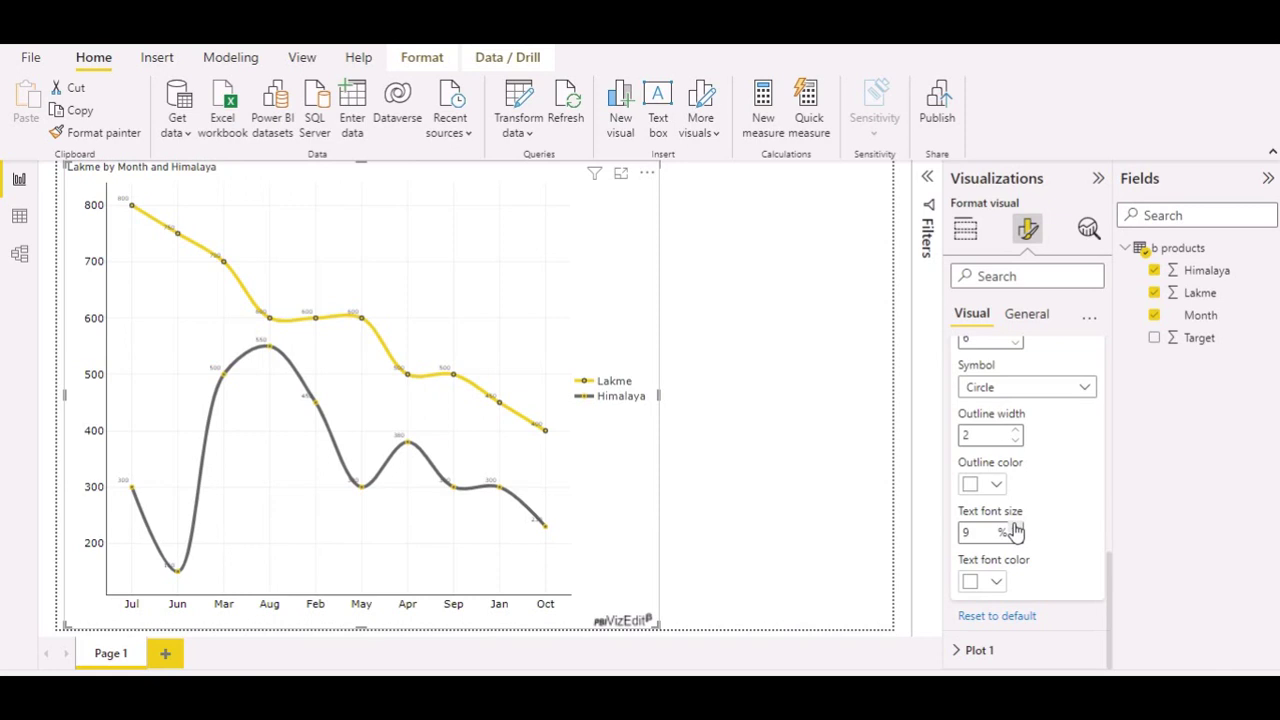
type("12")
key("BackSpace")
type("4")
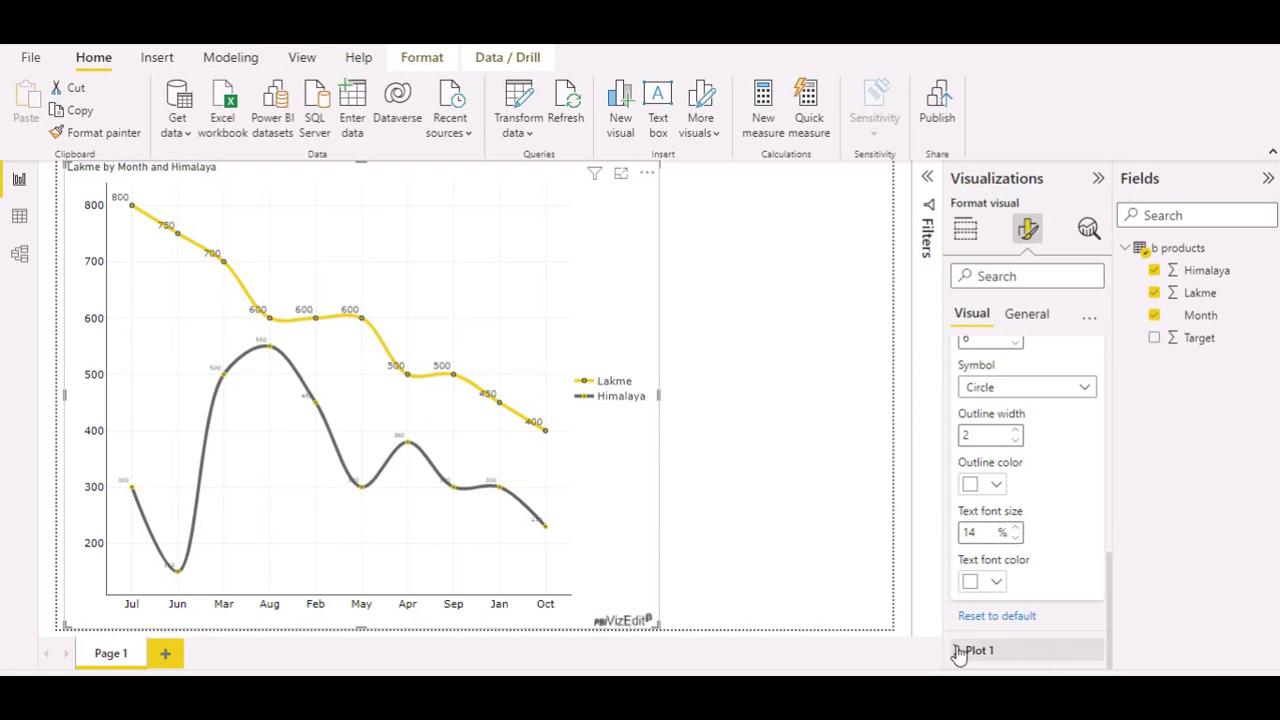
Step: In Plot 1, set the Himalaya data label text font size to 14
left_click(1018, 658)
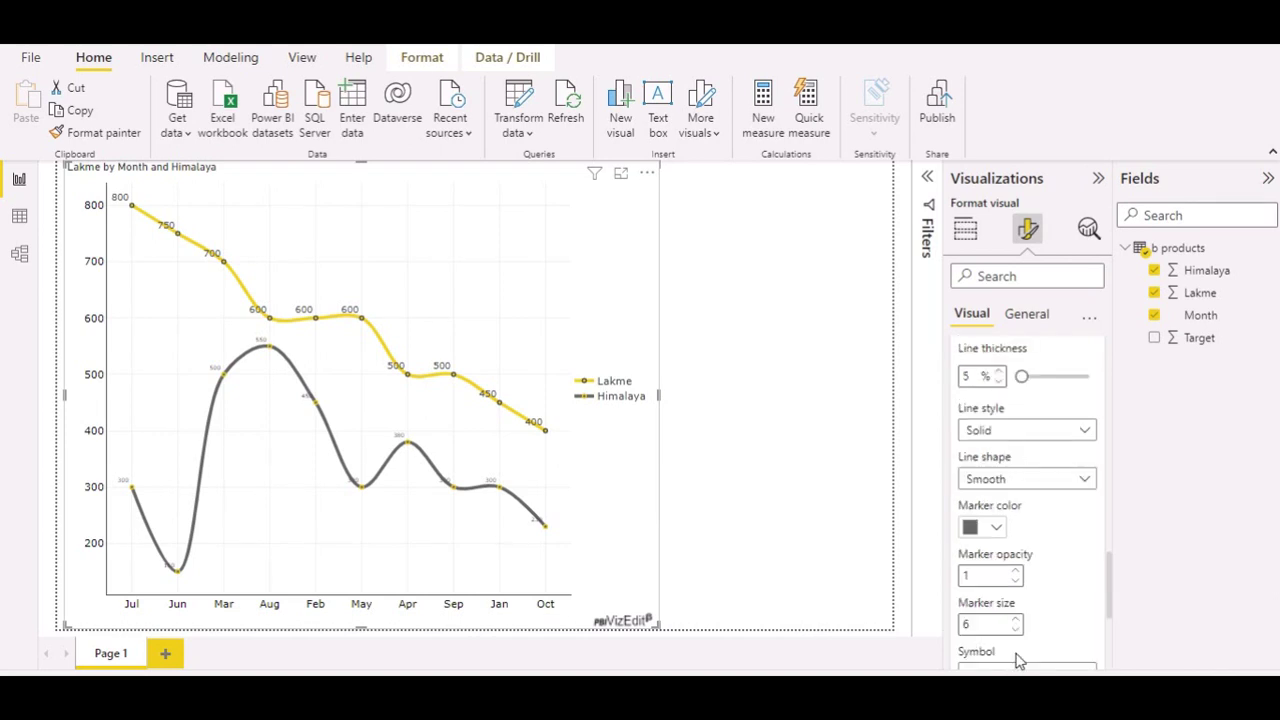
scroll(1018, 661, "down", 3)
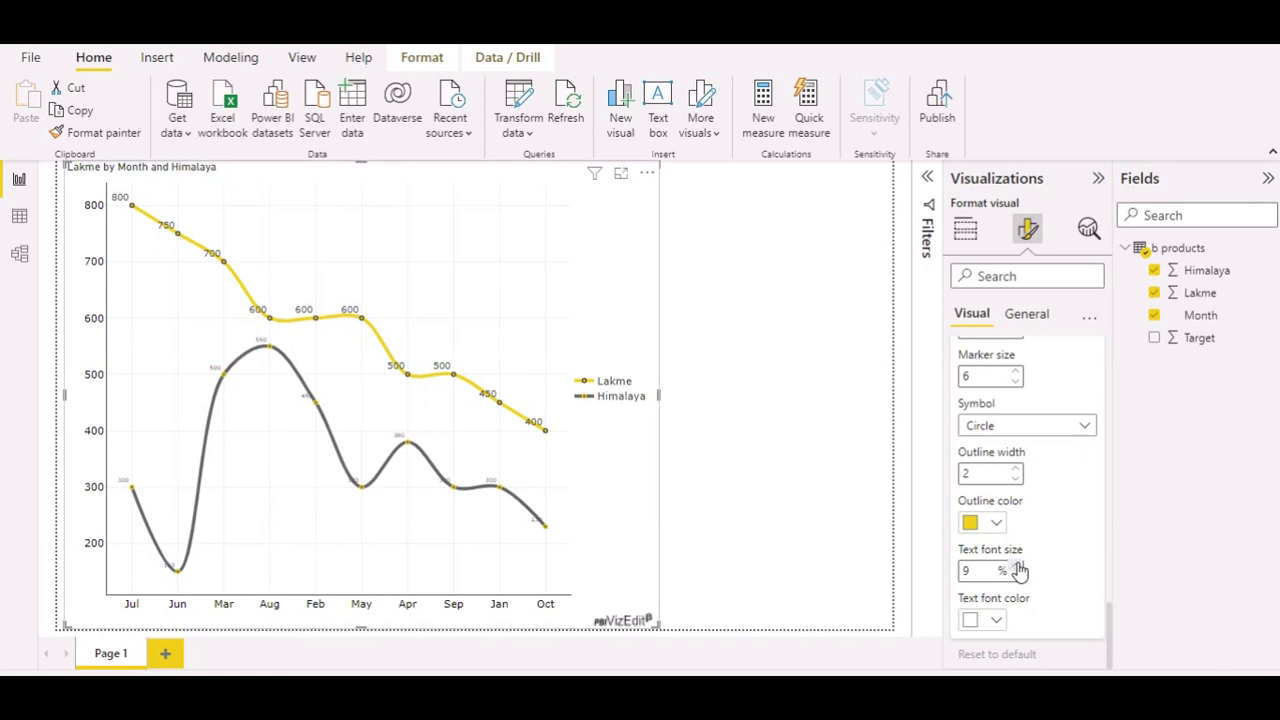
double_click(1019, 569)
type("13")
left_click(1019, 566)
scroll(1019, 585, "up", 1)
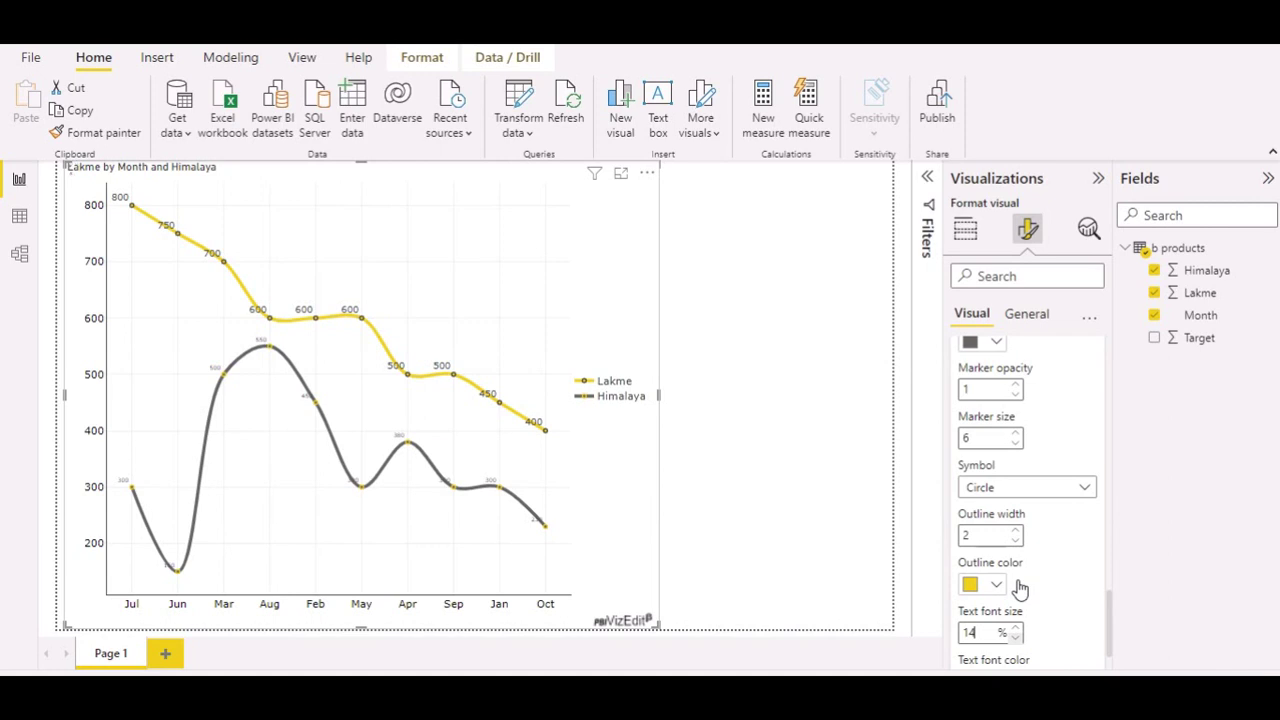
scroll(1020, 589, "up", 2)
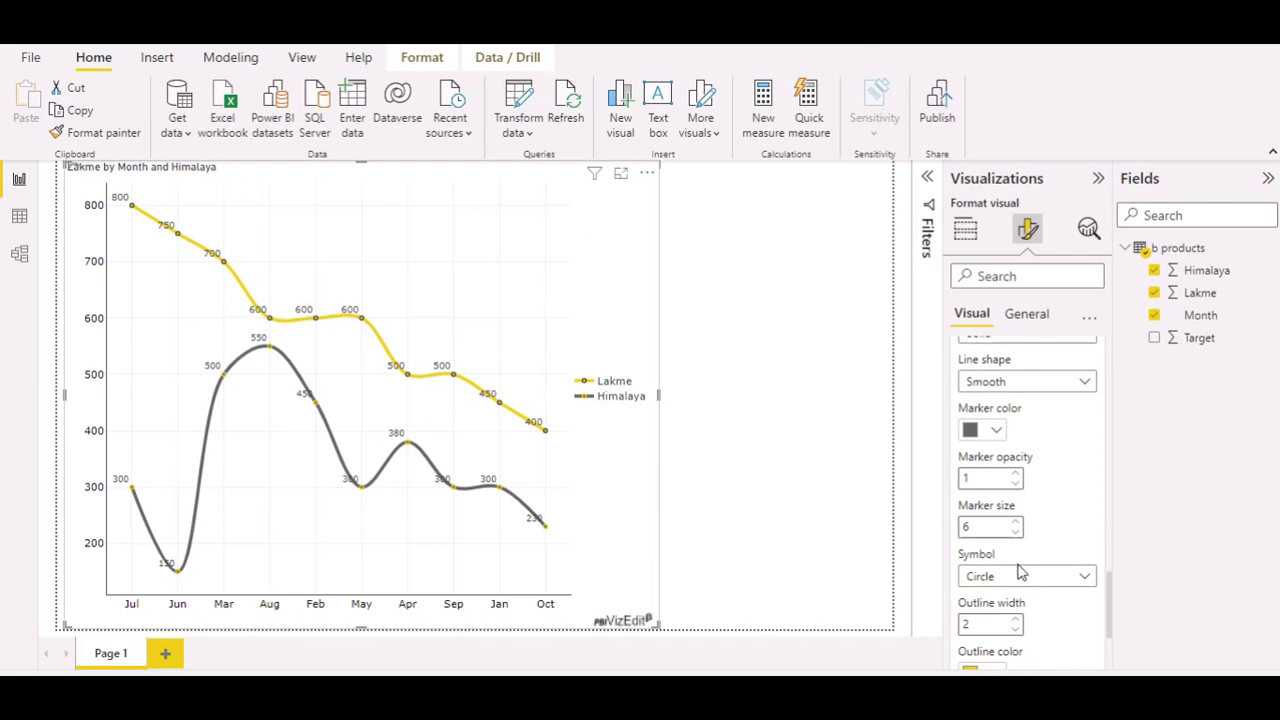
scroll(1020, 570, "down", 5)
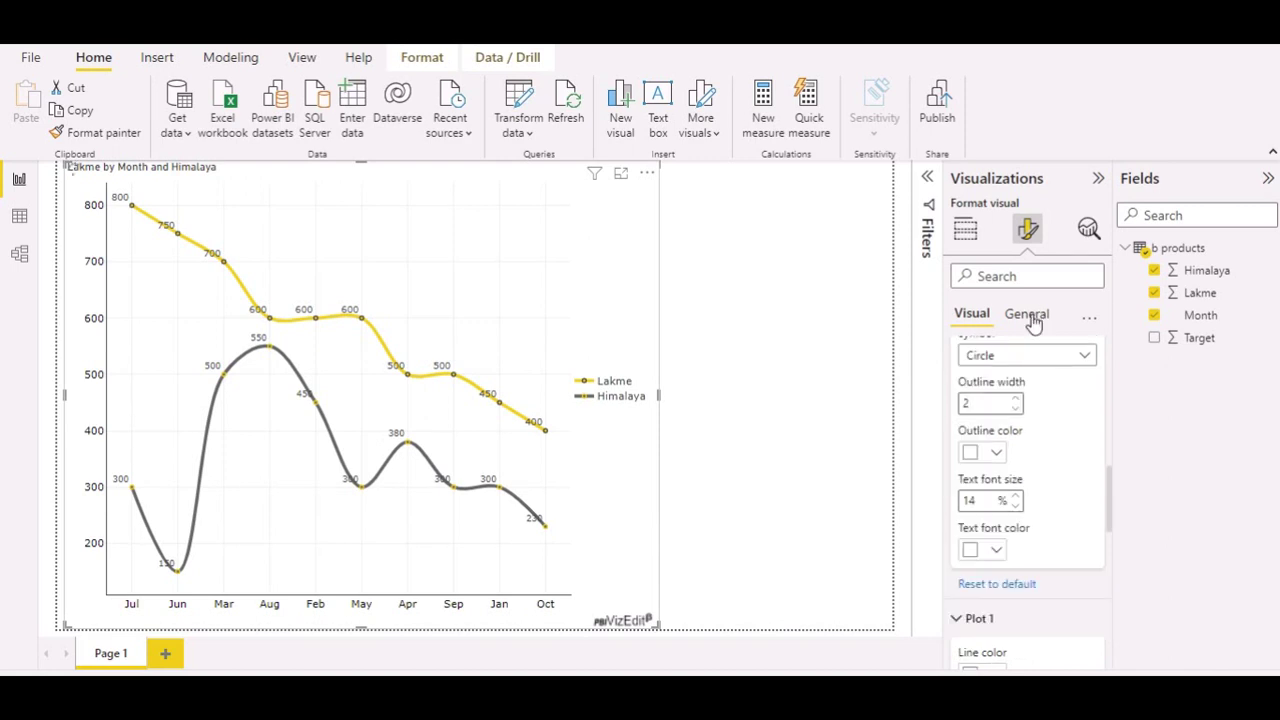
scroll(1033, 320, "up", 2)
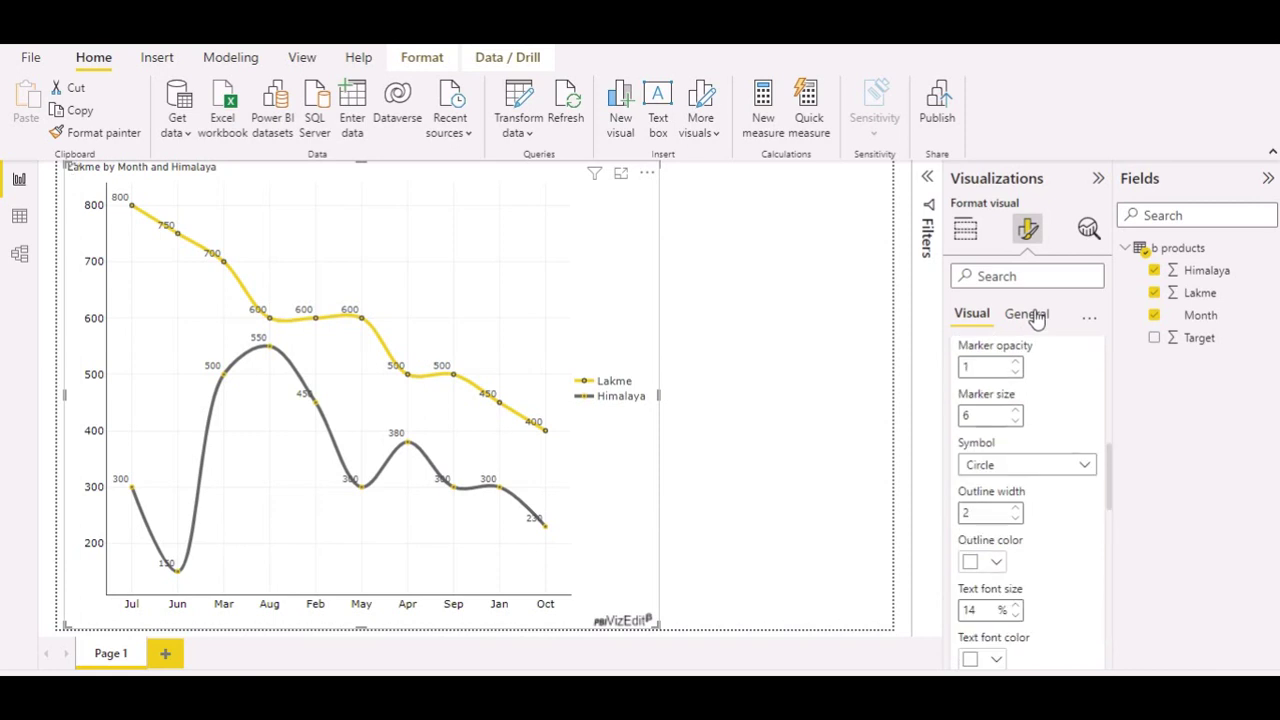
Step: Switch to the General formatting options and glance at the Title settings
left_click(1037, 318)
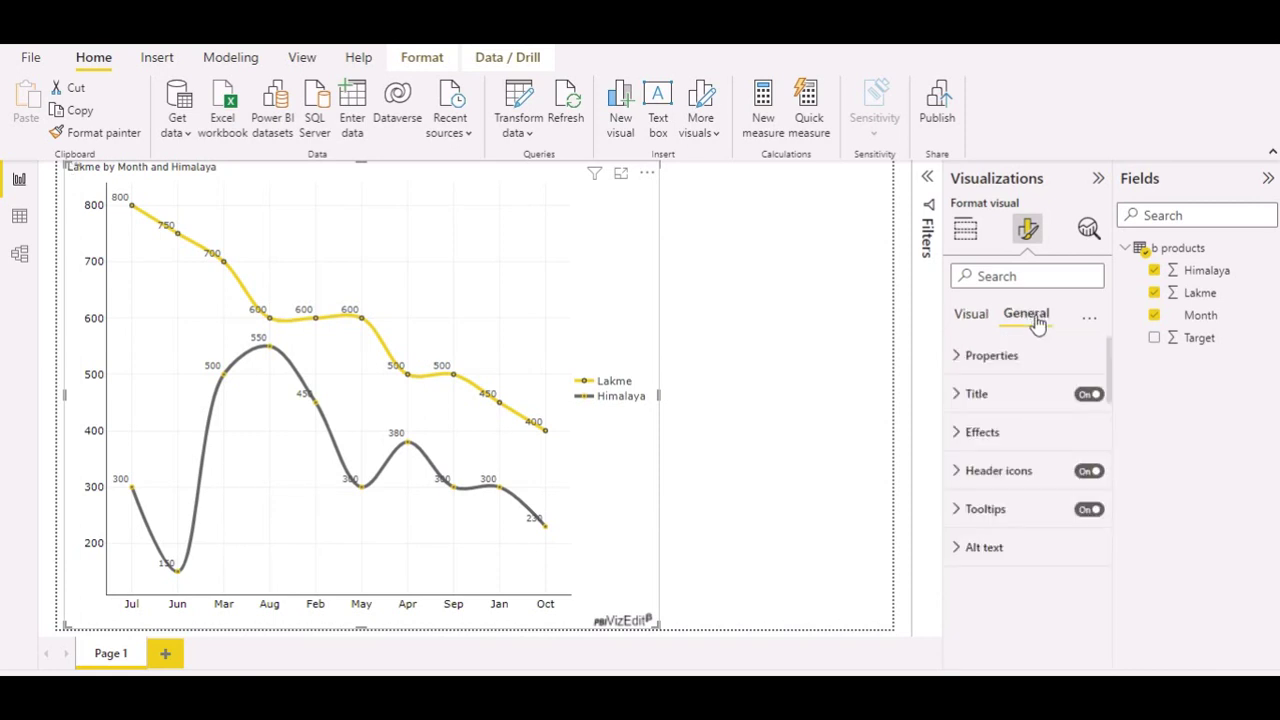
left_click(958, 396)
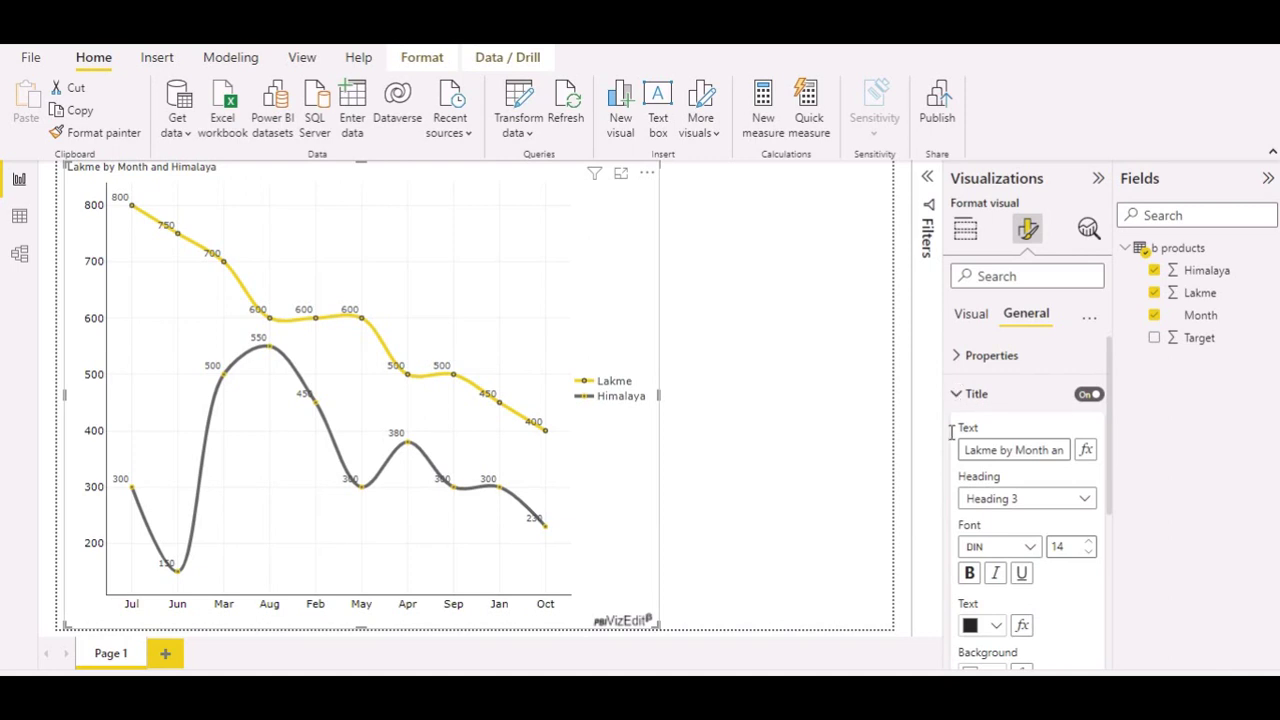
left_click(958, 394)
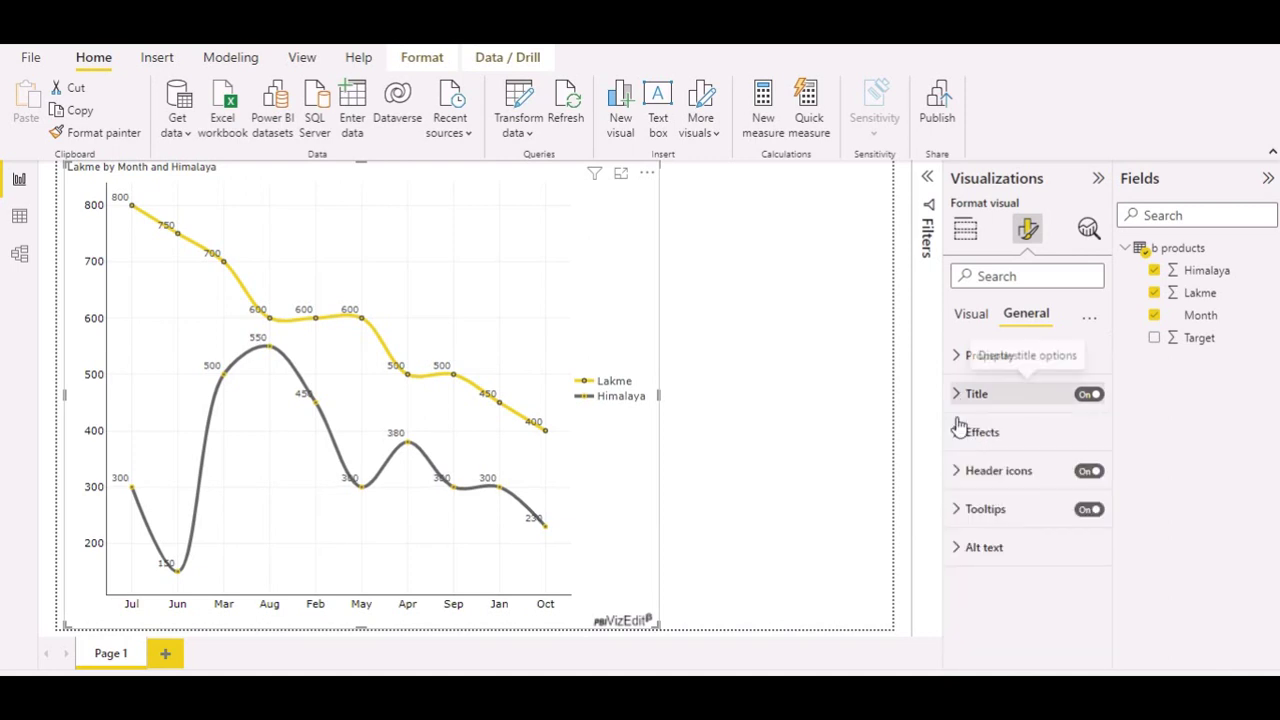
Step: In Effects, try a drop shadow on the visual, then turn it off
left_click(958, 432)
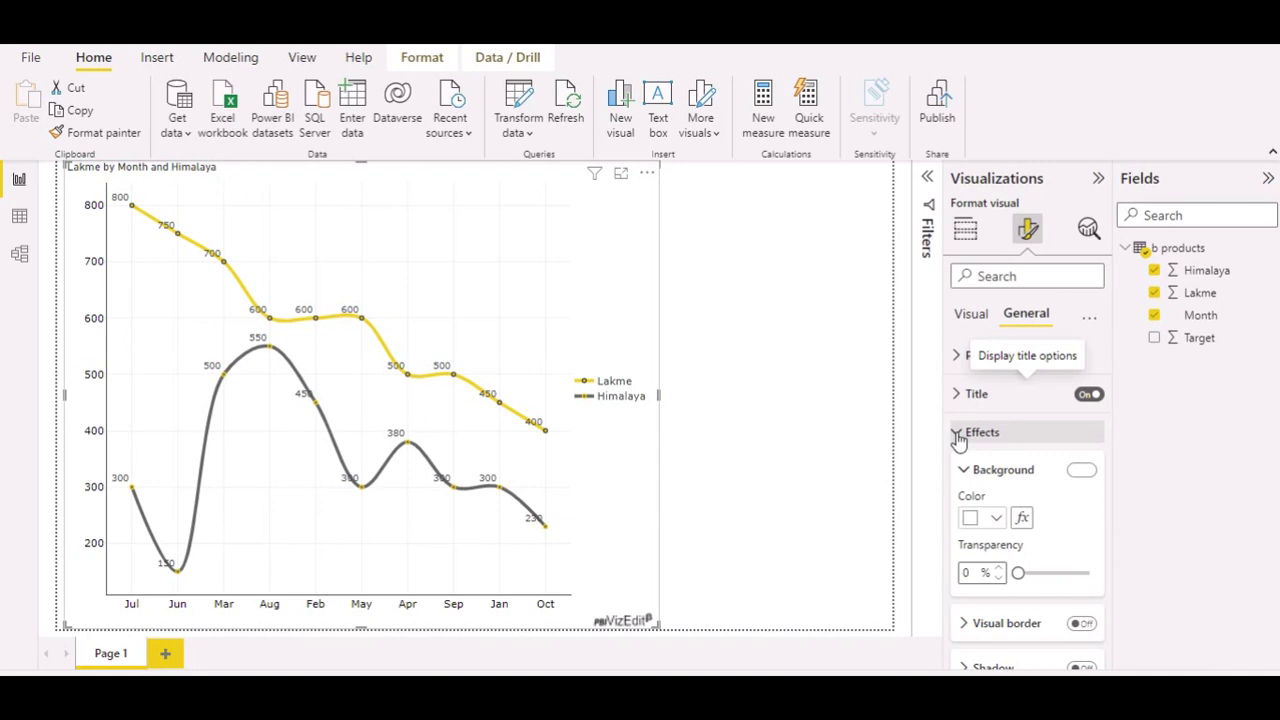
scroll(1030, 490, "down", 1)
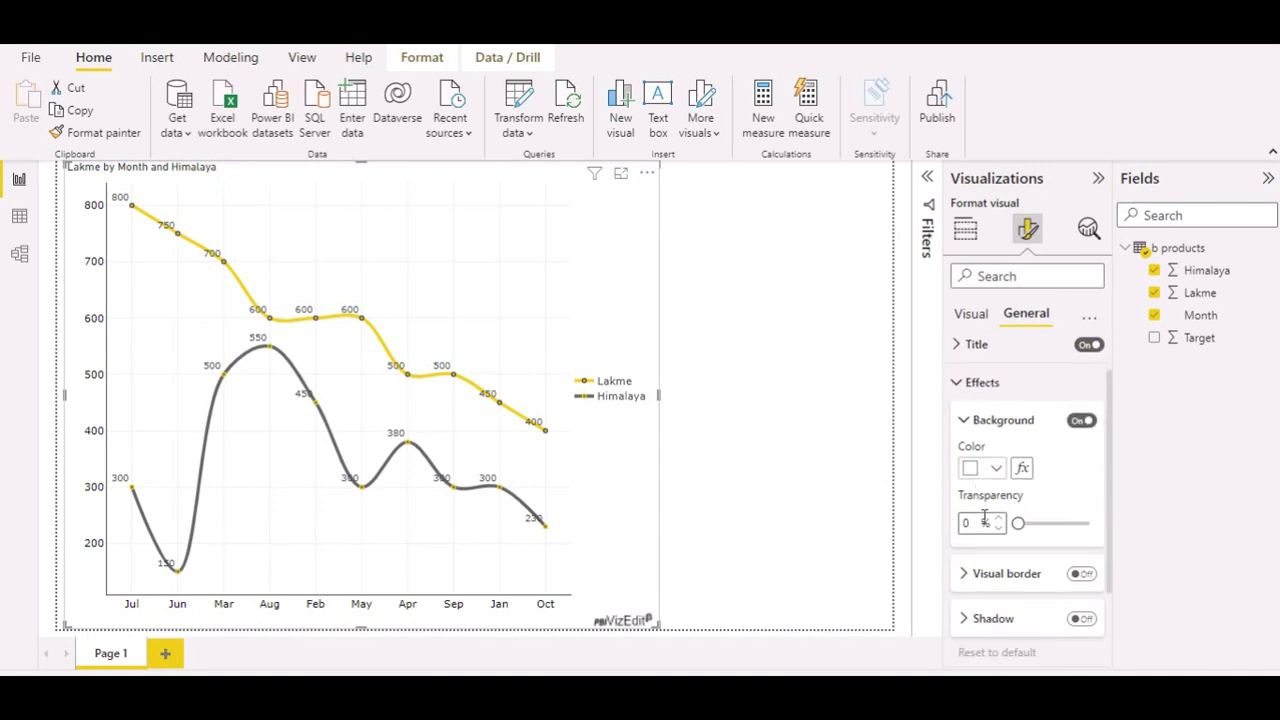
scroll(1000, 510, "down", 2)
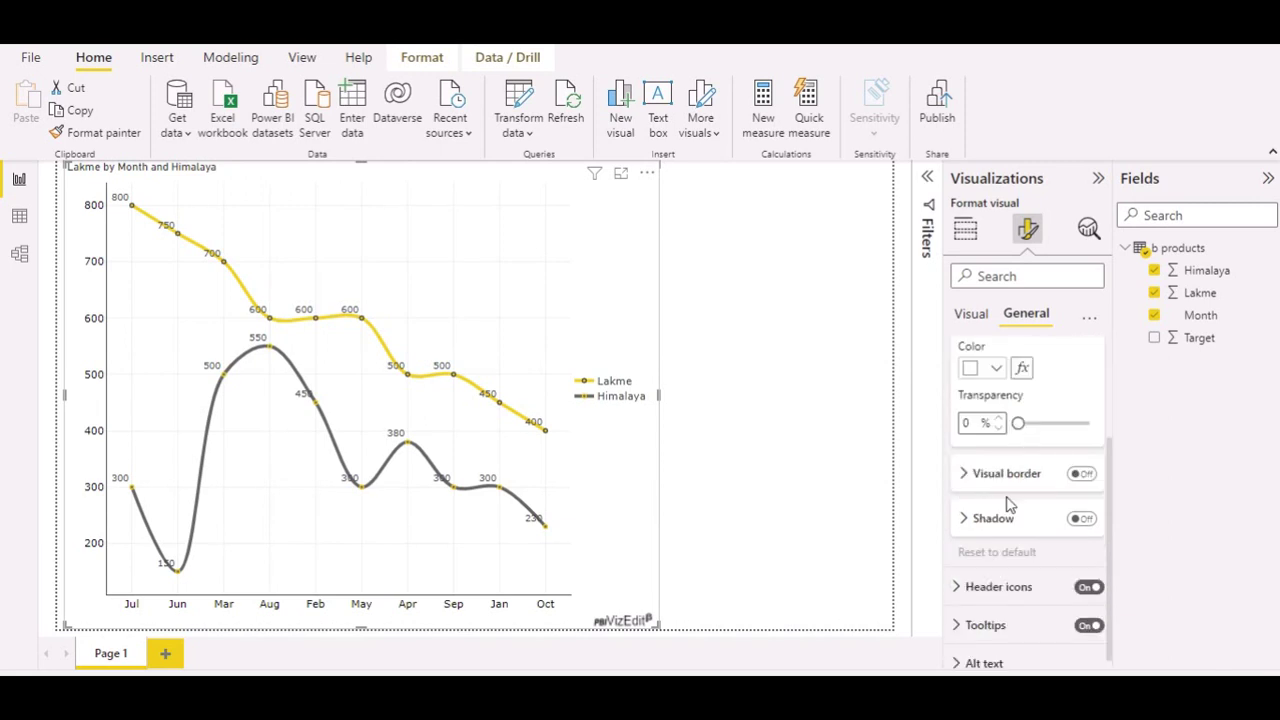
left_click(1080, 521)
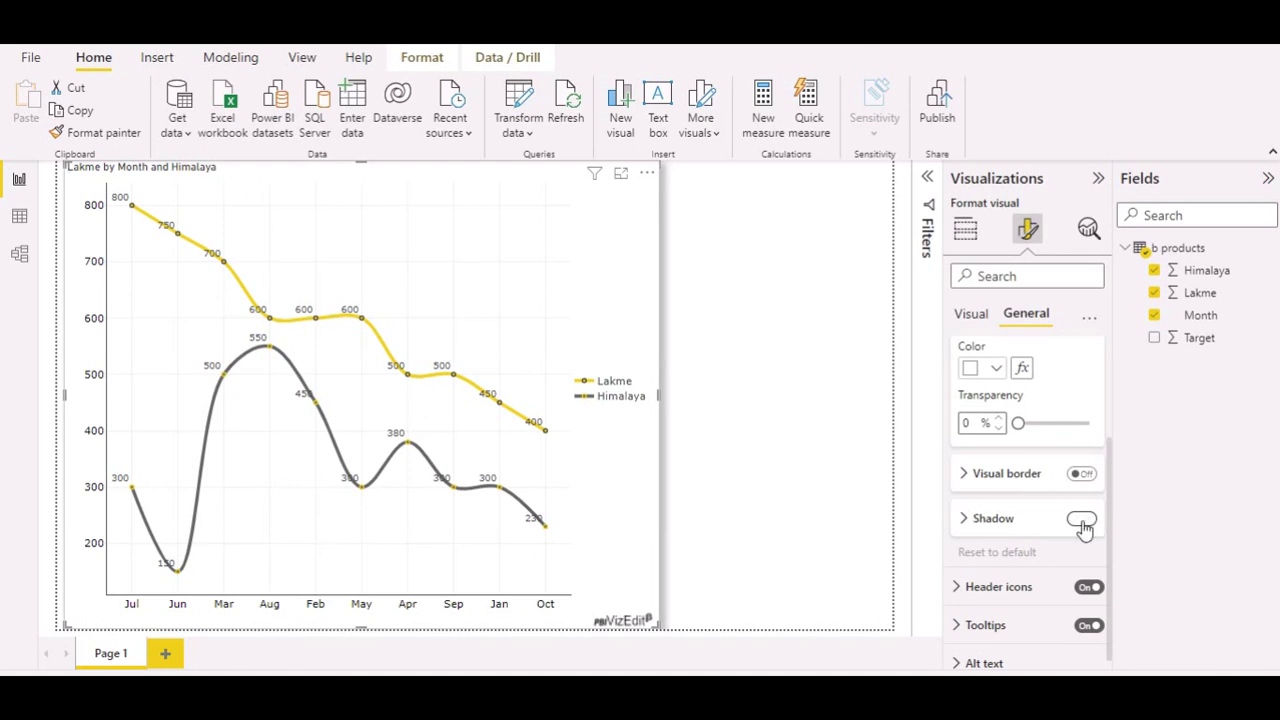
left_click(1082, 520)
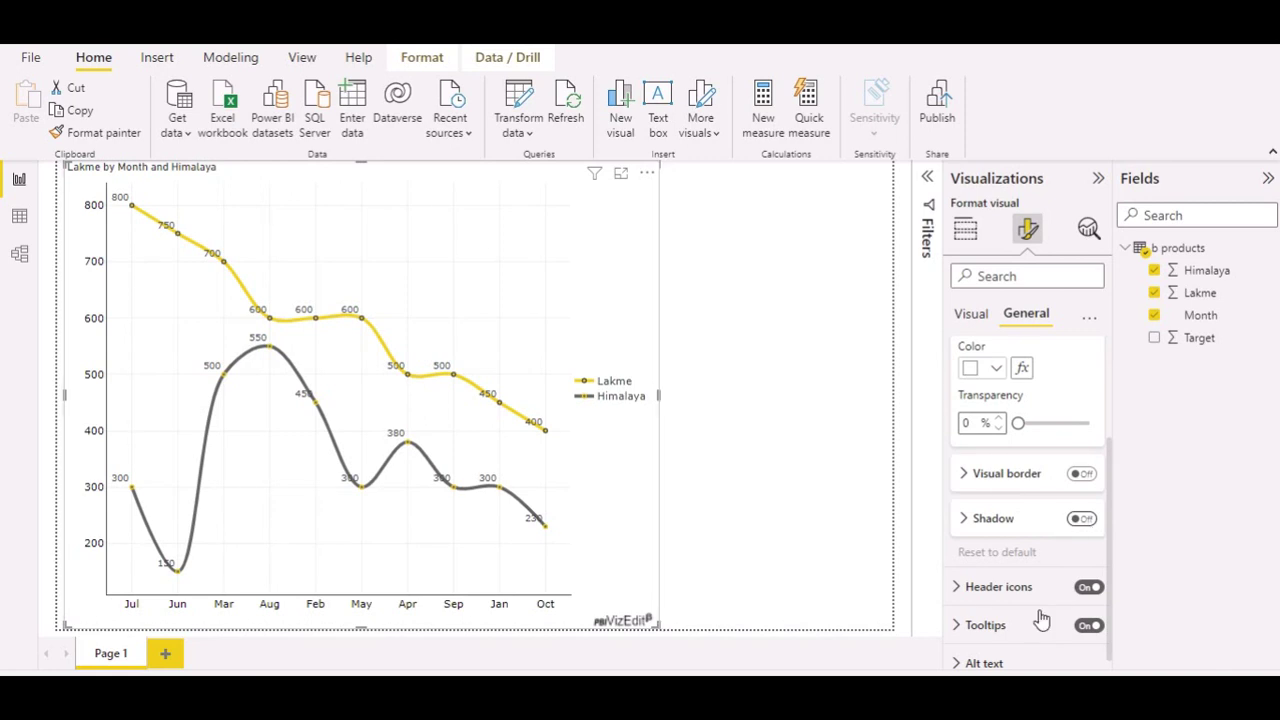
scroll(1012, 381, "up", 3)
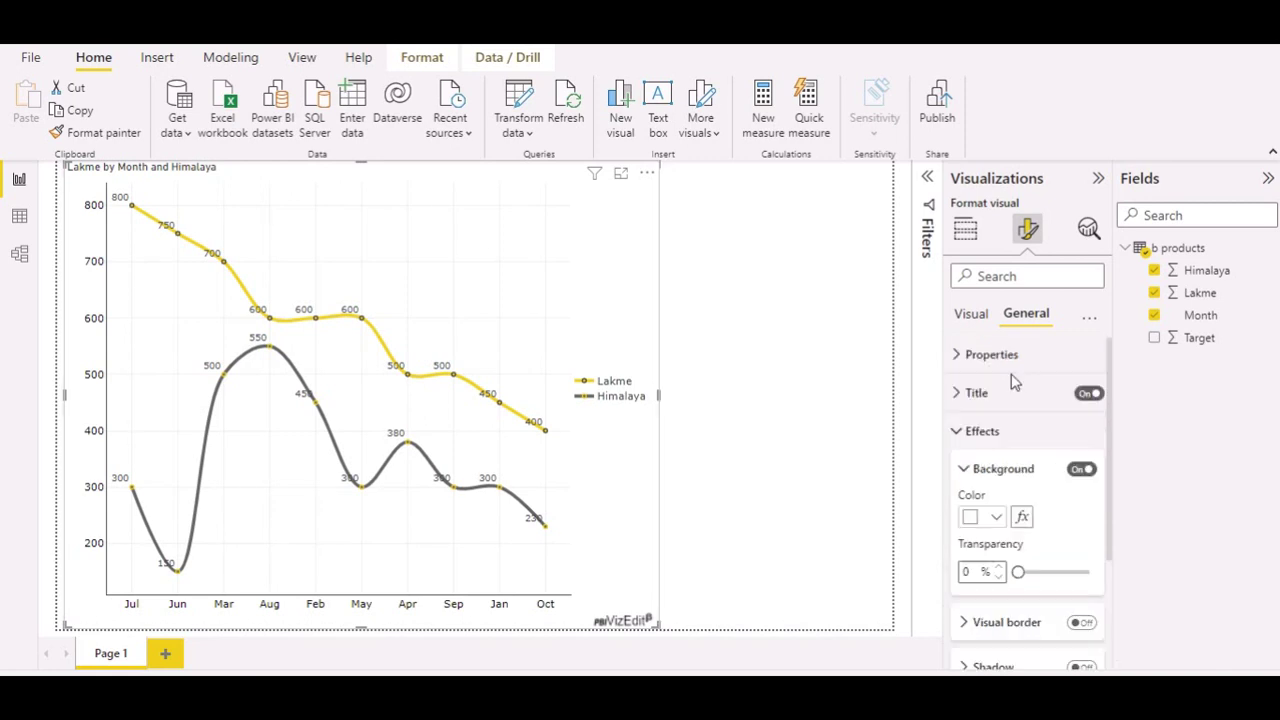
scroll(1040, 590, "down", 3)
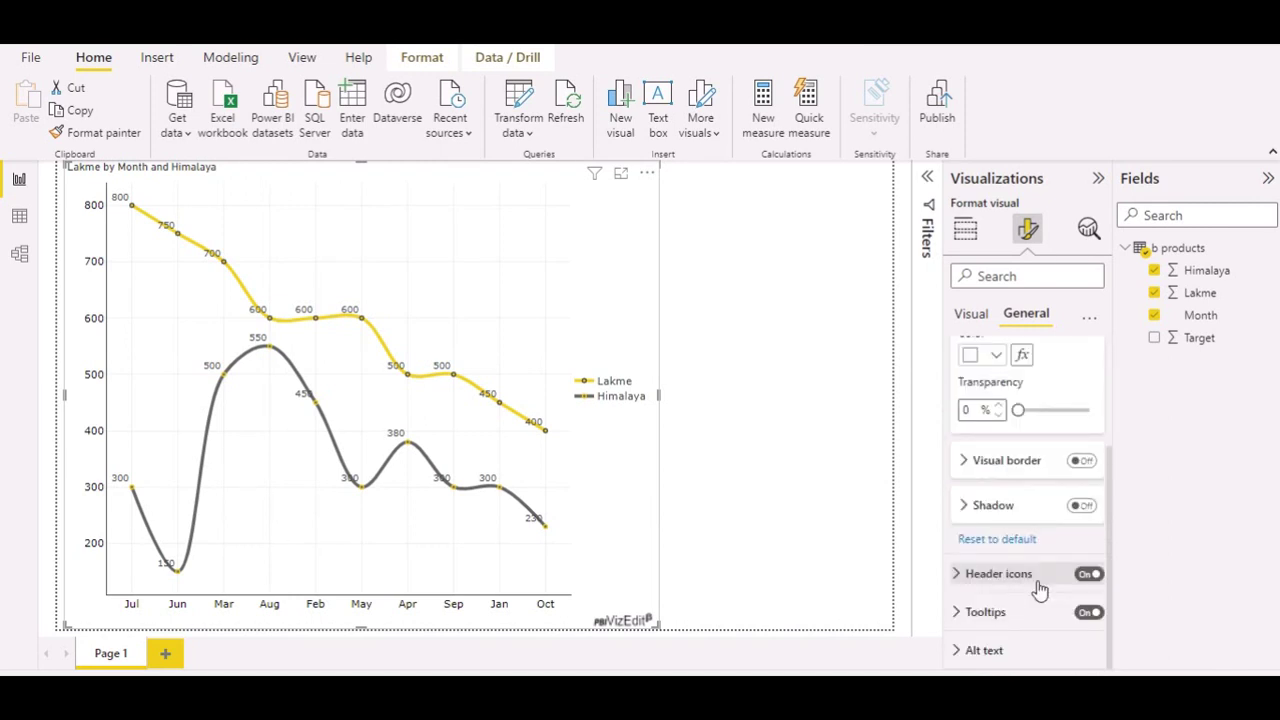